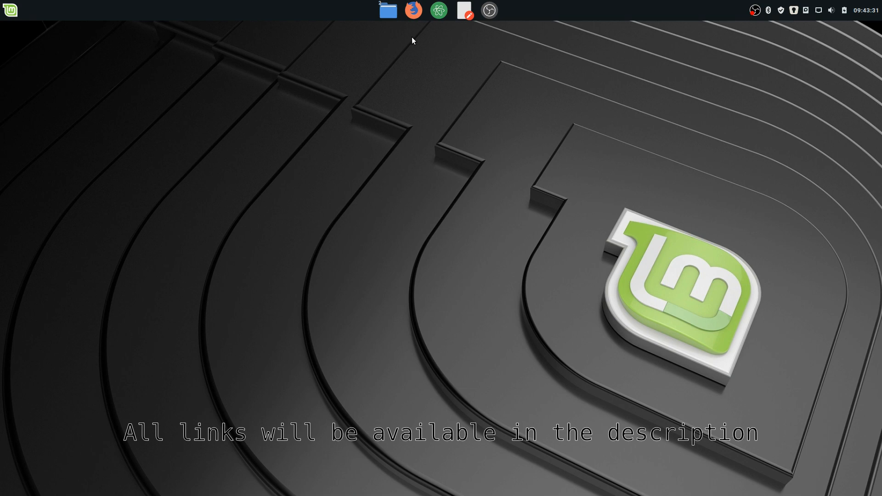
# Bring up the toolchain downloads and point out the 8-2018-q4-major version text.
pyautogui.click(412, 11)
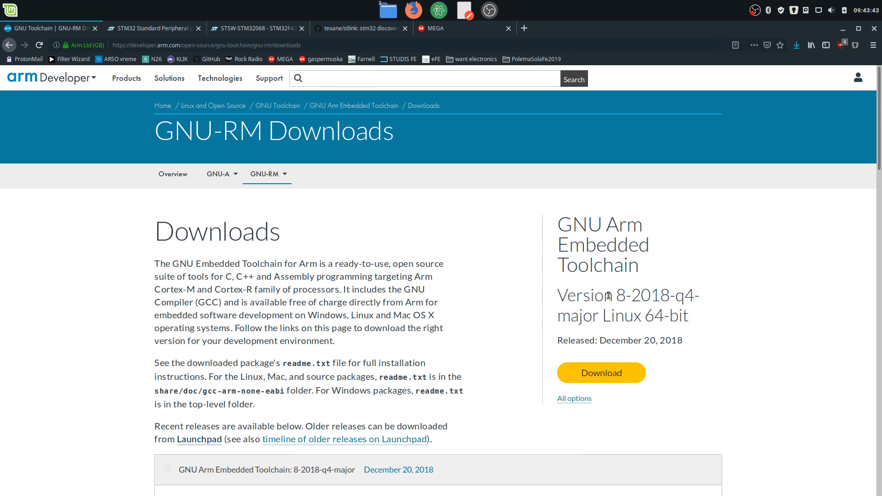
pyautogui.moveTo(632, 295); pyautogui.dragTo(692, 298)
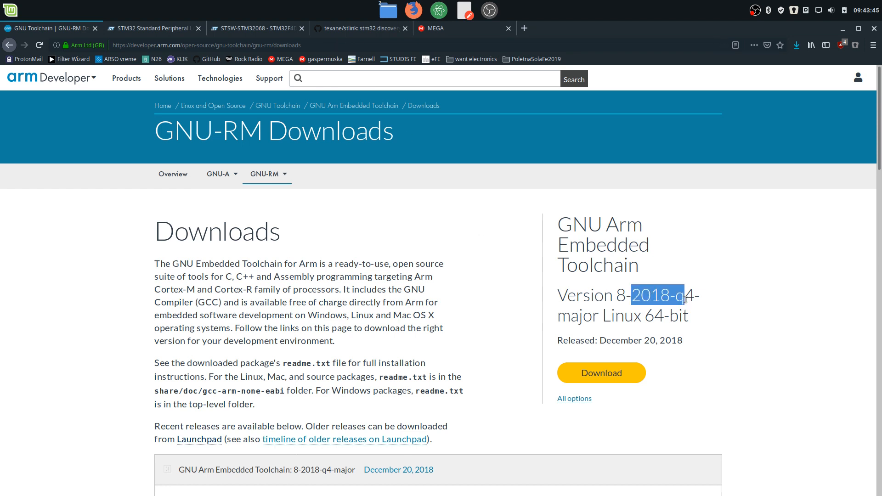
pyautogui.click(658, 316)
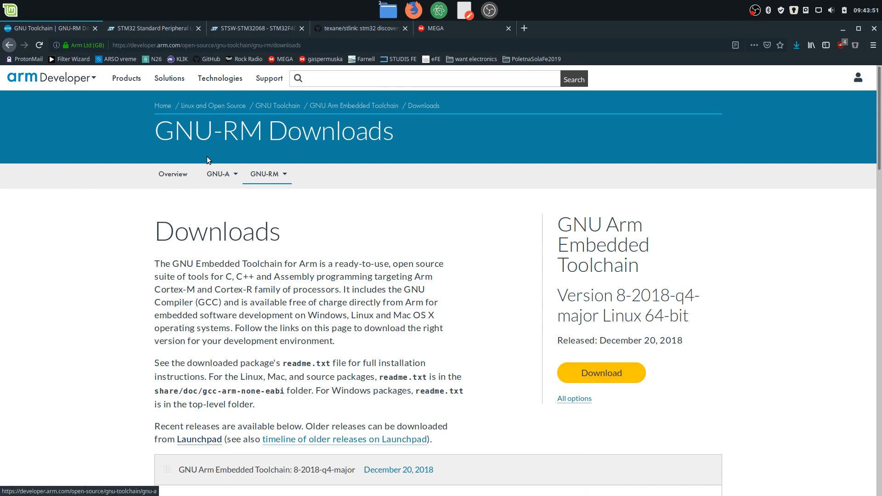
# Point out the STM32F4DISCOVERY package on the Standard Peripheral page, then show the STSW-STM32068 download page.
pyautogui.click(153, 29)
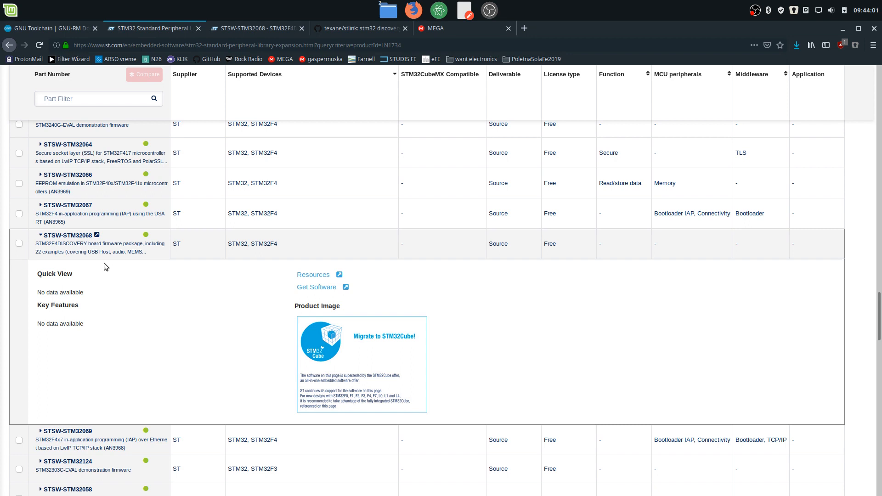
pyautogui.moveTo(37, 243); pyautogui.dragTo(85, 243)
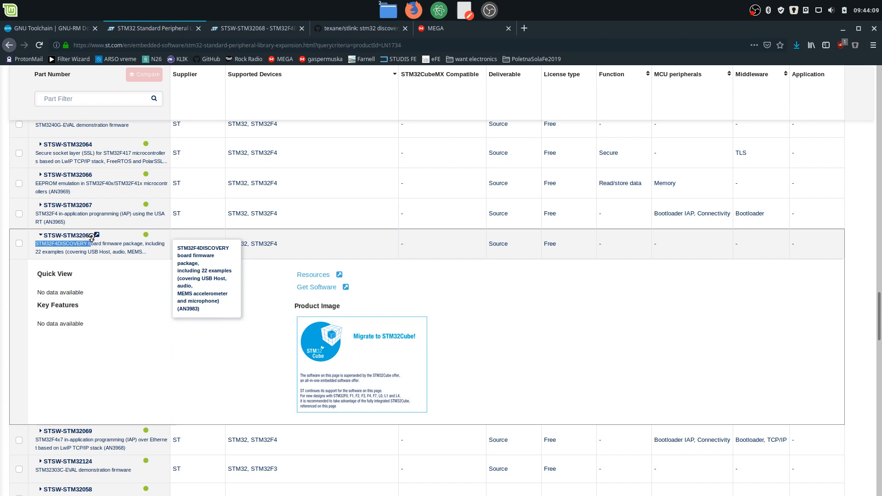
pyautogui.moveTo(86, 243); pyautogui.dragTo(149, 246)
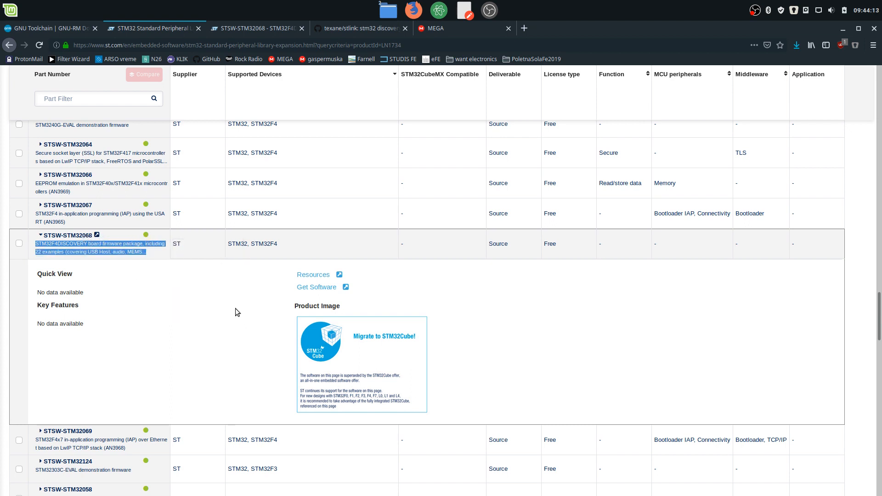
pyautogui.click(255, 28)
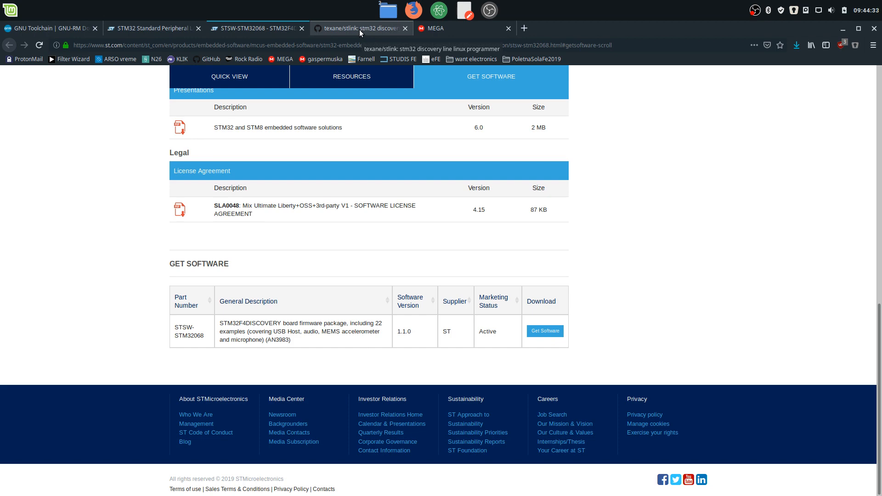
# From the texane/stlink repository README, go to the latest release v1.5.1.
pyautogui.click(359, 30)
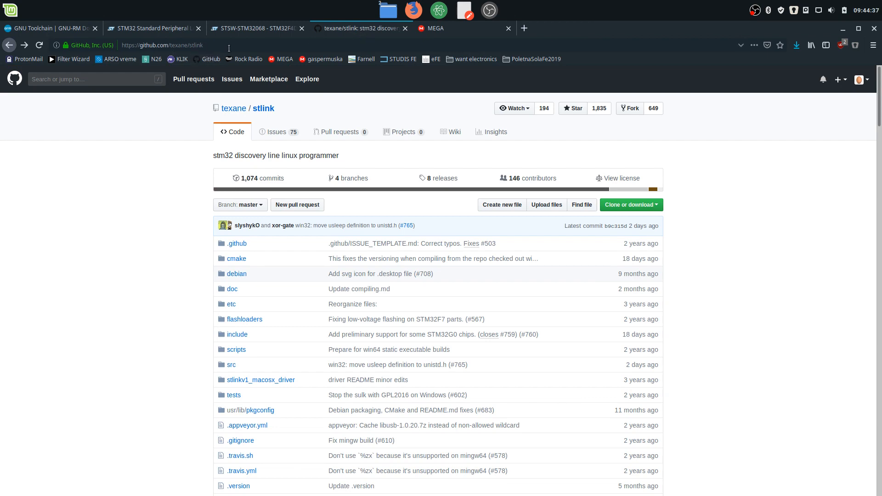
pyautogui.scroll(-5, 213, 187)
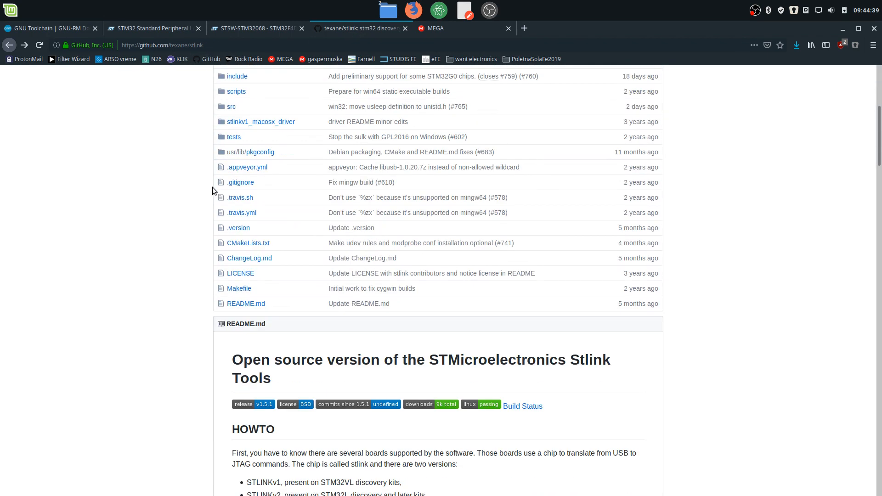
pyautogui.scroll(-3, 212, 187)
pyautogui.click(254, 191)
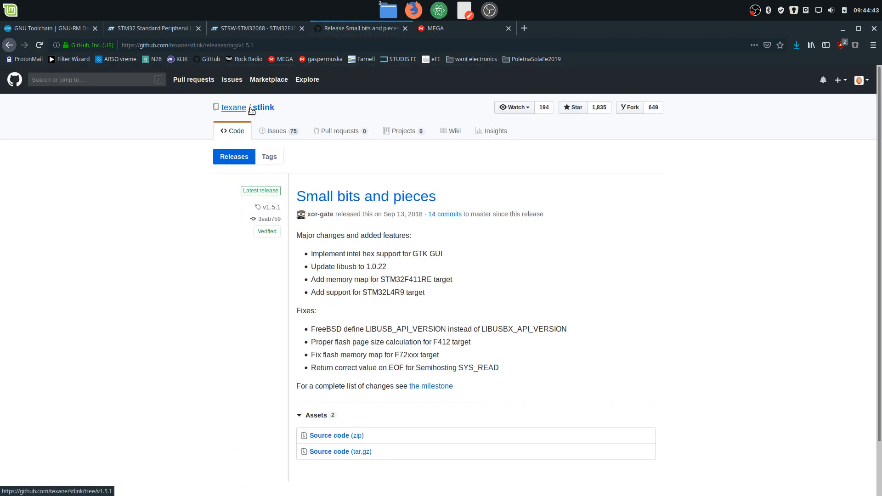
pyautogui.scroll(-2, 133, 109)
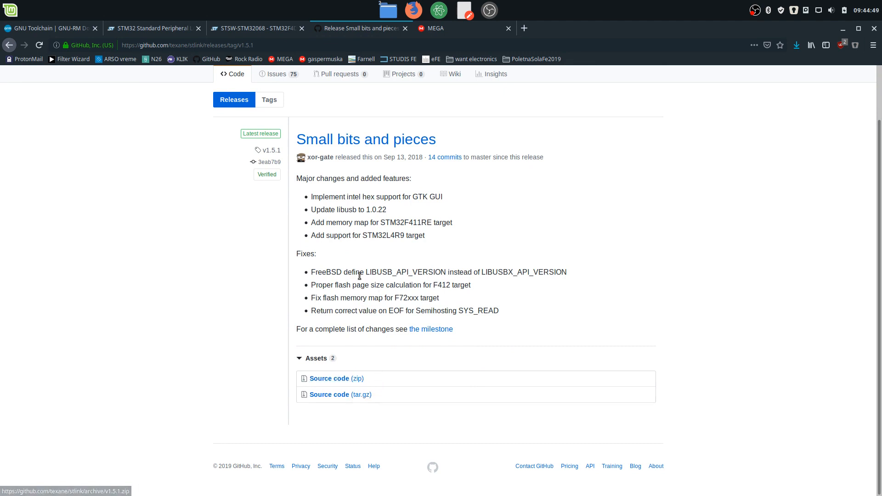
pyautogui.scroll(3, 360, 276)
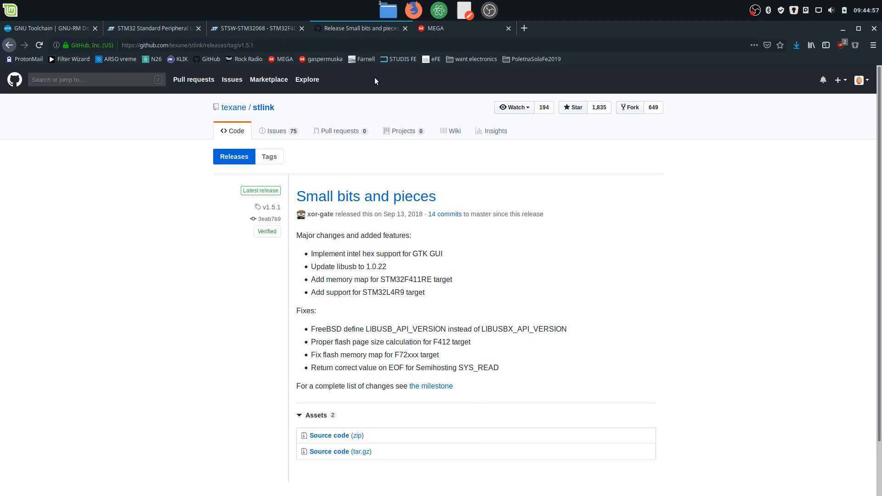
# Point out the gcc-arm toolchain, stlink-1.5.1 and STM32F4 firmware folders inside Embedded.
pyautogui.click(381, 19)
pyautogui.click(441, 63)
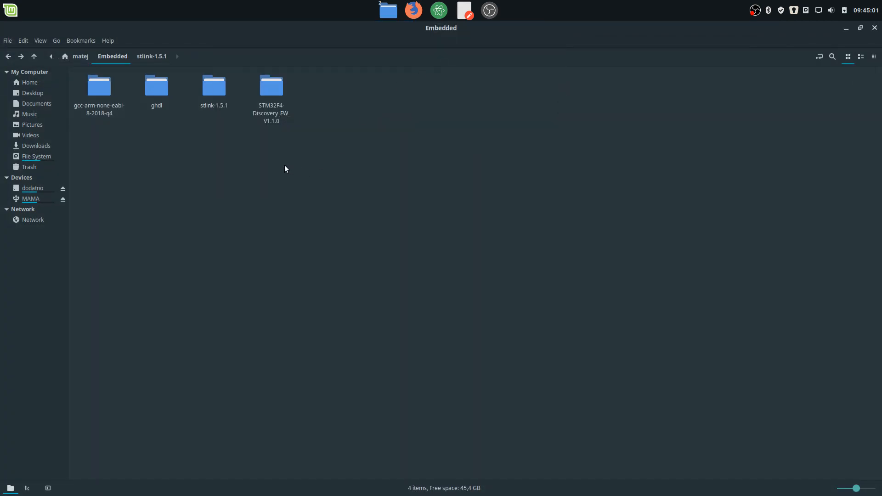
pyautogui.click(94, 88)
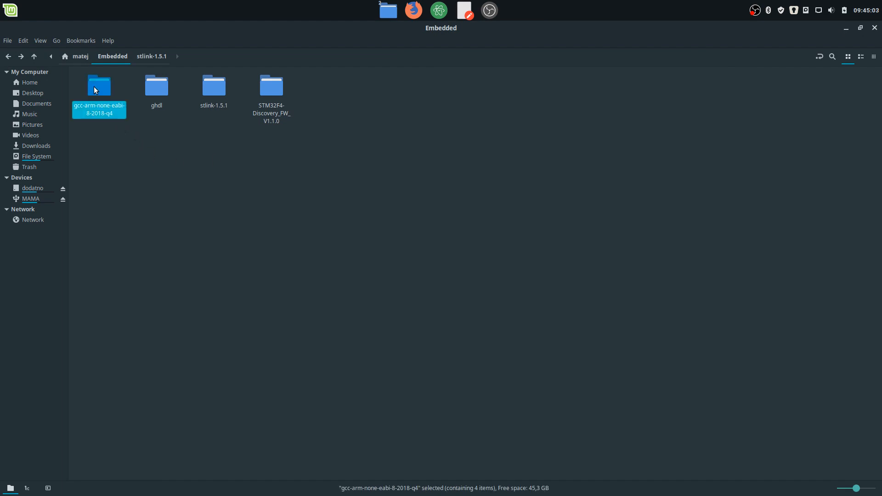
pyautogui.click(219, 91)
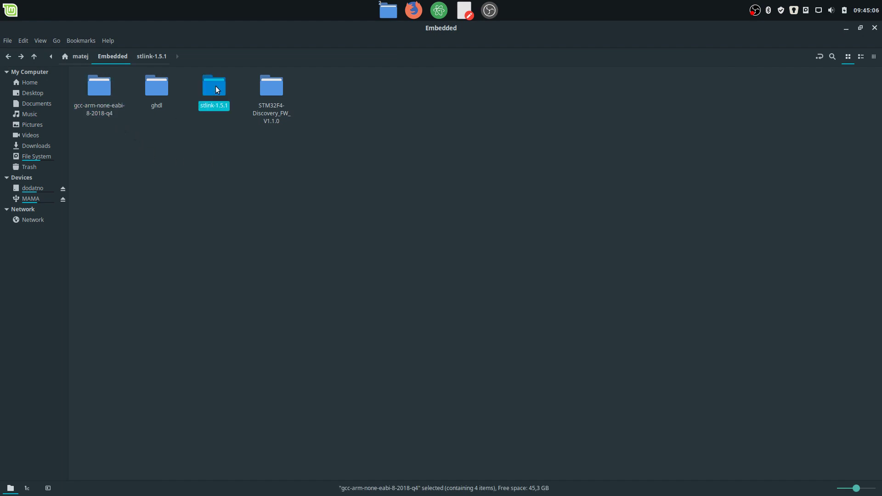
pyautogui.click(269, 86)
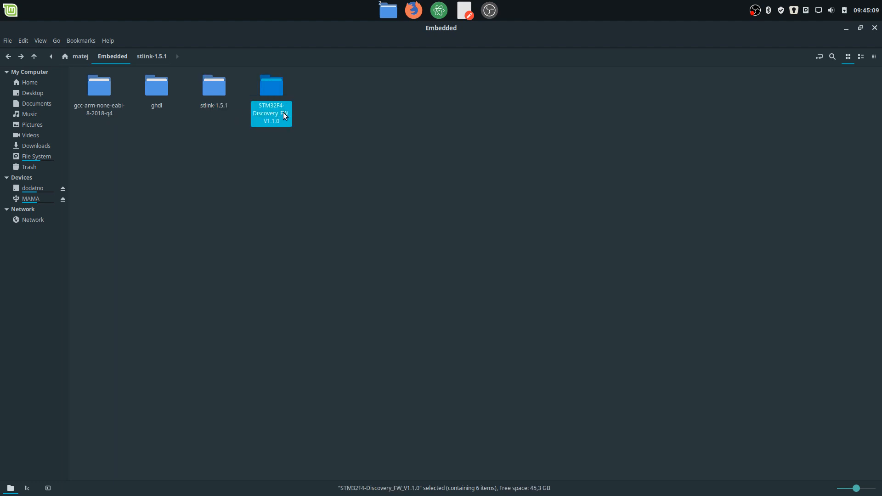
pyautogui.click(244, 164)
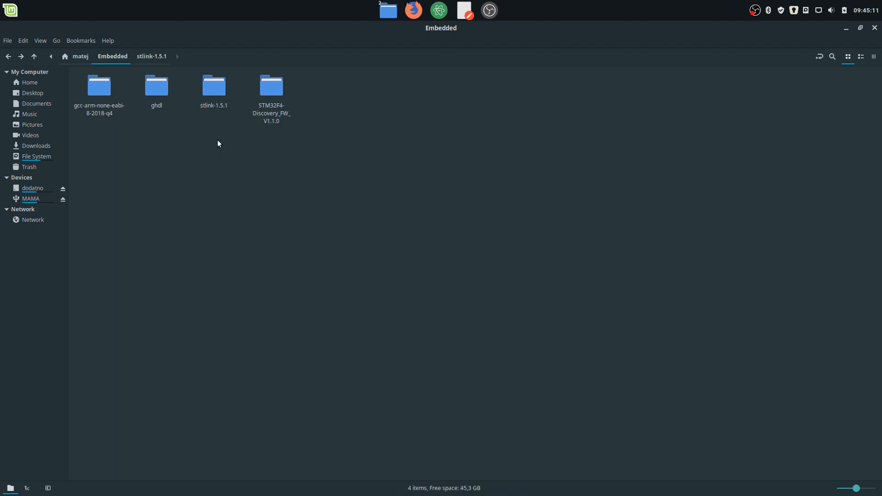
# Enter the stlink-1.5.1 folder and start a terminal there.
pyautogui.doubleClick(217, 82)
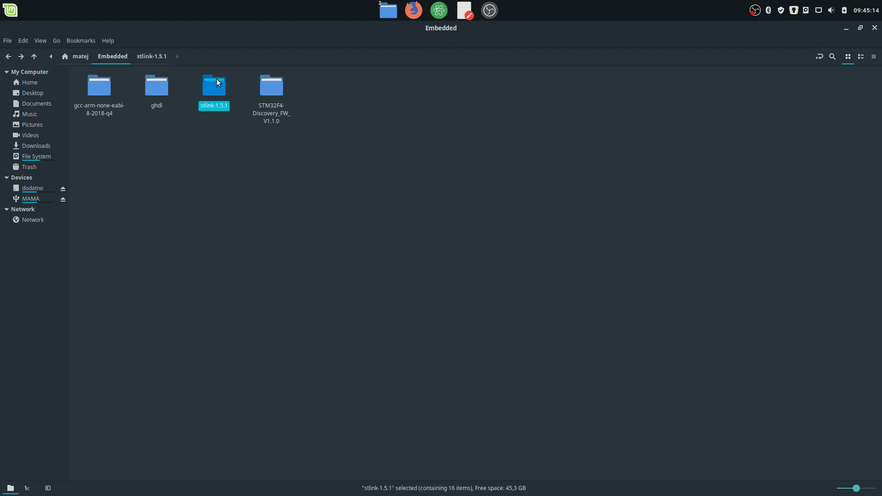
pyautogui.rightClick(335, 155)
pyautogui.click(359, 189)
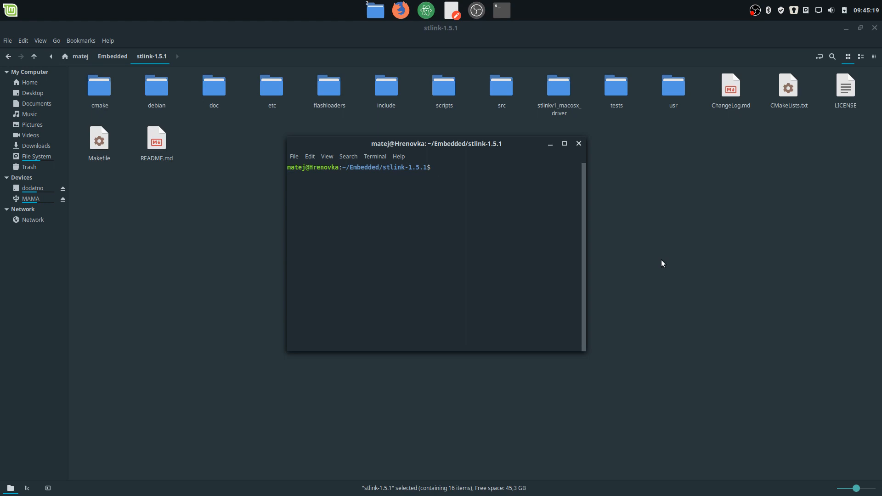
pyautogui.write('make')
# Build stlink with make to 100% and list the folder, now containing build.
pyautogui.press('Return')
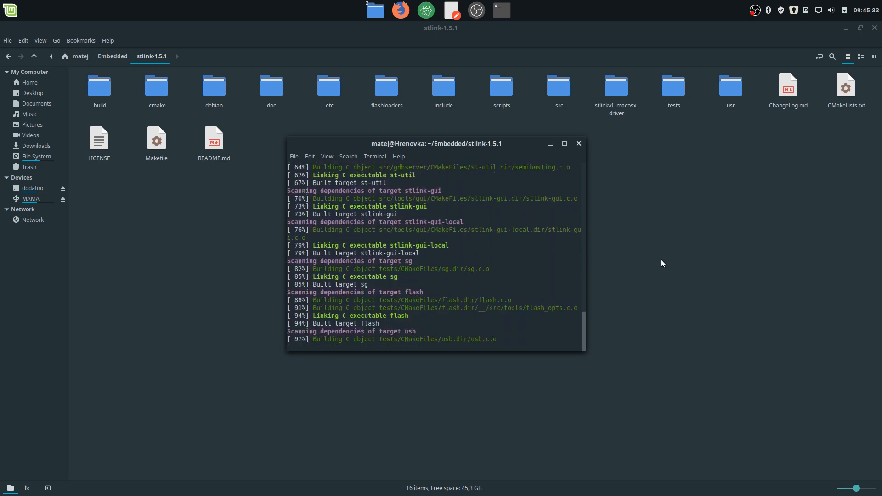
pyautogui.write('ls')
pyautogui.press('Return')
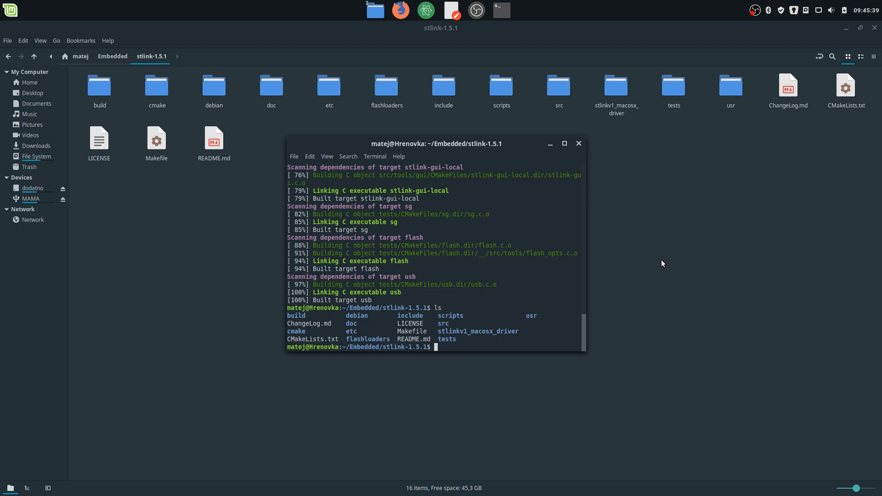
pyautogui.write('cd bu')
# Go into build/Release and point out the st-flash and st-info binaries in its listing.
pyautogui.press('Tab')
pyautogui.press('Tab')
pyautogui.press('Return')
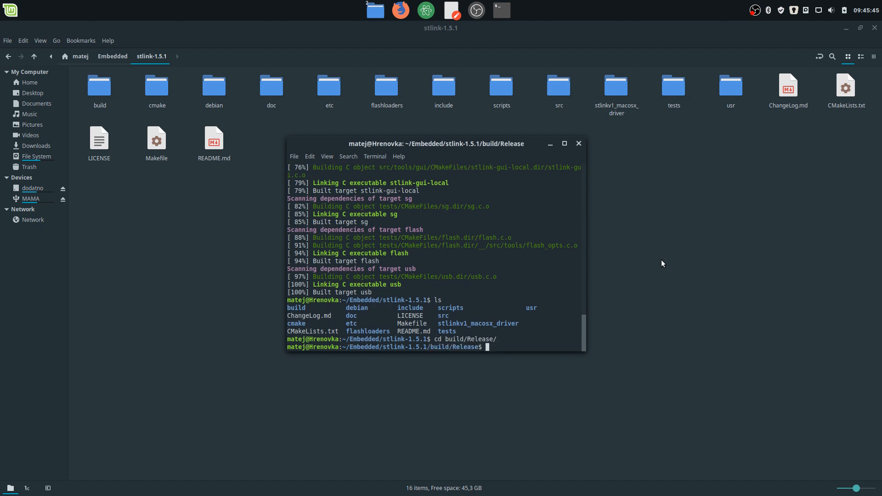
pyautogui.write('ls')
pyautogui.press('Return')
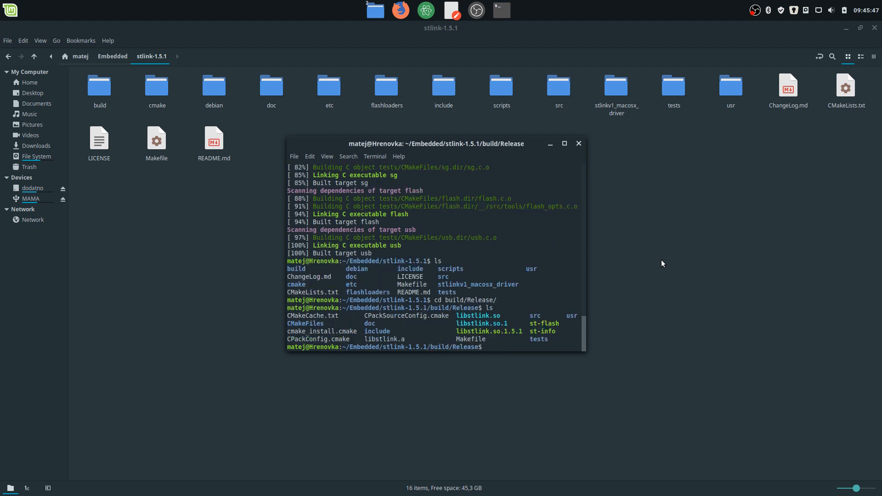
pyautogui.doubleClick(545, 324)
pyautogui.doubleClick(542, 331)
pyautogui.doubleClick(550, 323)
pyautogui.doubleClick(532, 332)
pyautogui.click(552, 332)
pyautogui.write('mv st-flash')
# Move st-info and st-flash up into stlink-1.5.1 and confirm them in its listing.
pyautogui.press('Up')
pyautogui.write('st-flash ..')
pyautogui.write('/../')
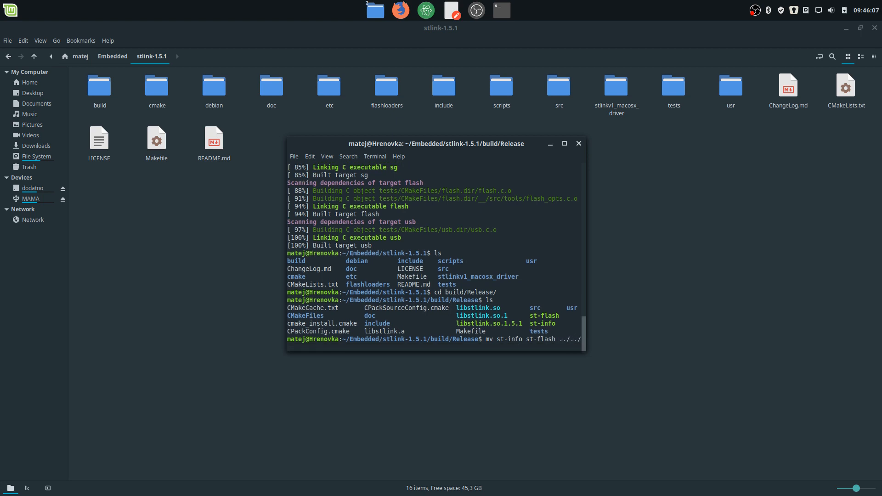
pyautogui.press('Return')
pyautogui.write('cd ../.')
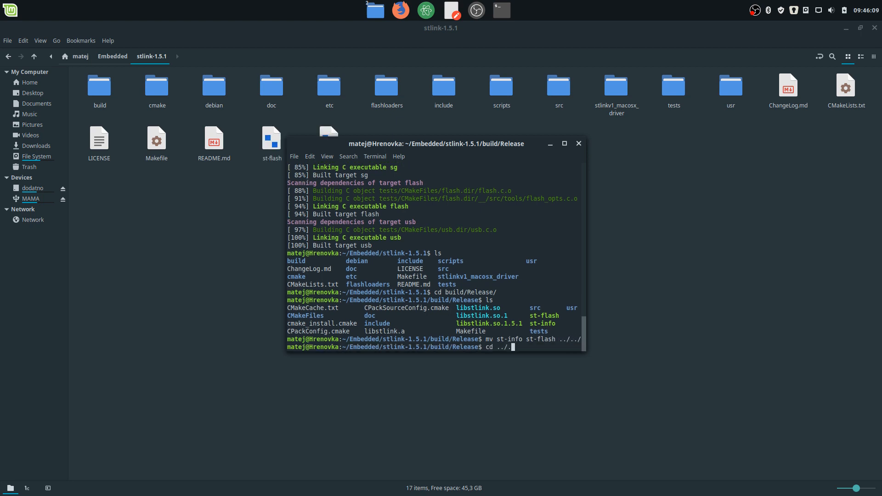
pyautogui.write('./')
pyautogui.press('Return')
pyautogui.write('ls')
pyautogui.press('Return')
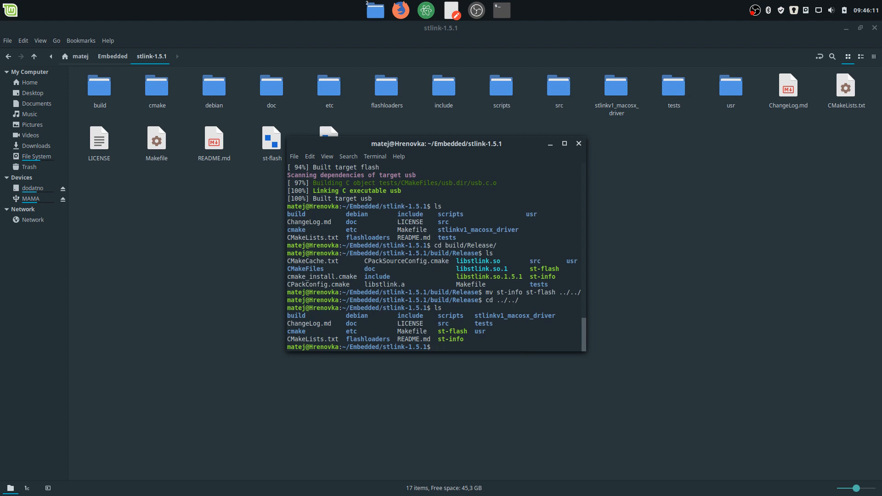
pyautogui.doubleClick(452, 330)
pyautogui.doubleClick(453, 332)
pyautogui.click(494, 333)
pyautogui.write('cd')
# Return home, clear the screen and bring up .bashrc in nano full screen.
pyautogui.press('Return')
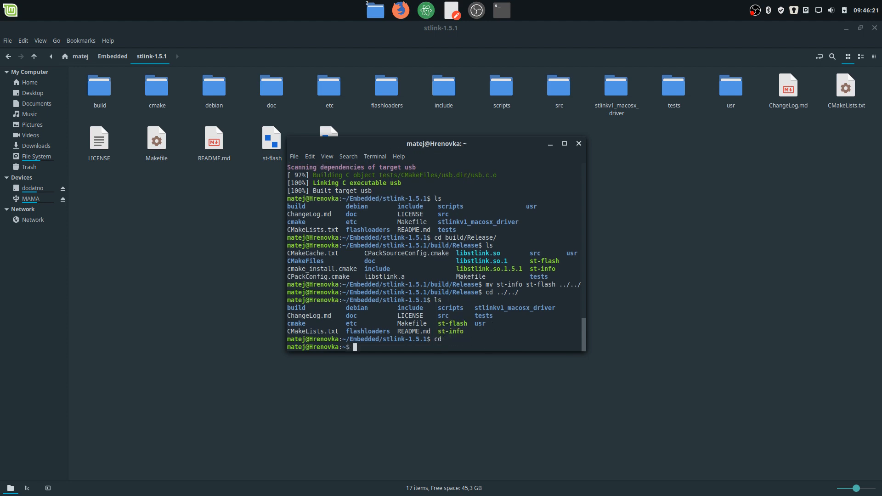
pyautogui.write('cd')
pyautogui.press('Return')
pyautogui.write('clear')
pyautogui.press('Return')
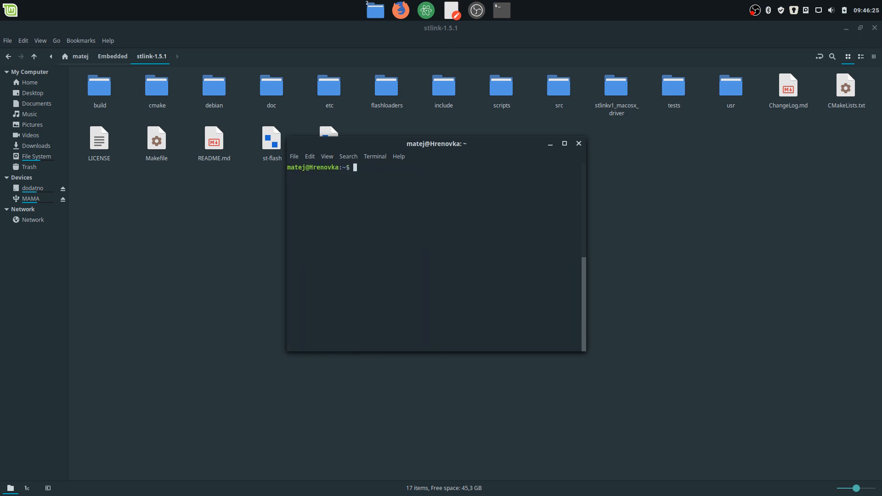
pyautogui.write('nano .bas')
pyautogui.press('Return')
pyautogui.press('super+Up')
pyautogui.scroll(-5, 390, 393)
pyautogui.scroll(-5, 372, 379)
pyautogui.scroll(-5, 363, 366)
# Review the GCC ARM toolchain and St-link PATH export lines pointing into the Embedded folder.
pyautogui.press('Up')
pyautogui.press('Up')
pyautogui.press('Up')
pyautogui.press('Up')
pyautogui.press('Up')
pyautogui.press('Up')
pyautogui.press('Up')
pyautogui.press('Up')
pyautogui.press('Up')
pyautogui.moveTo(2, 387); pyautogui.dragTo(222, 388)
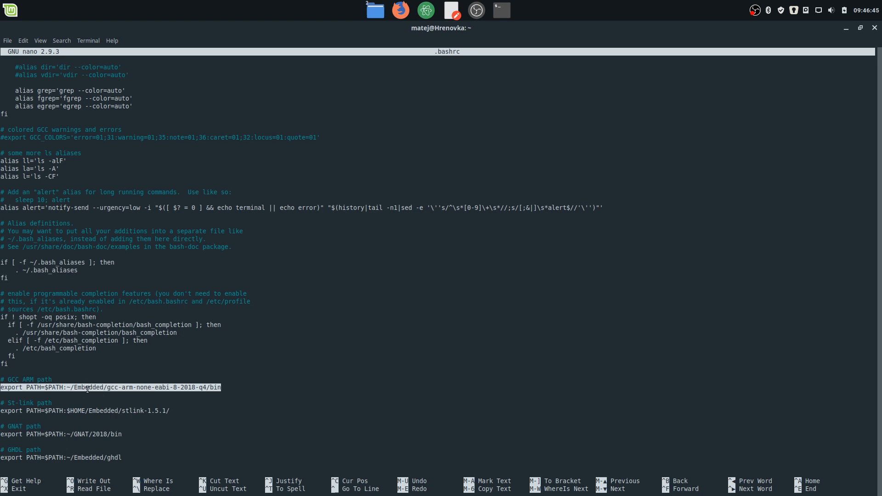
pyautogui.moveTo(107, 388); pyautogui.dragTo(210, 388)
pyautogui.doubleClick(215, 388)
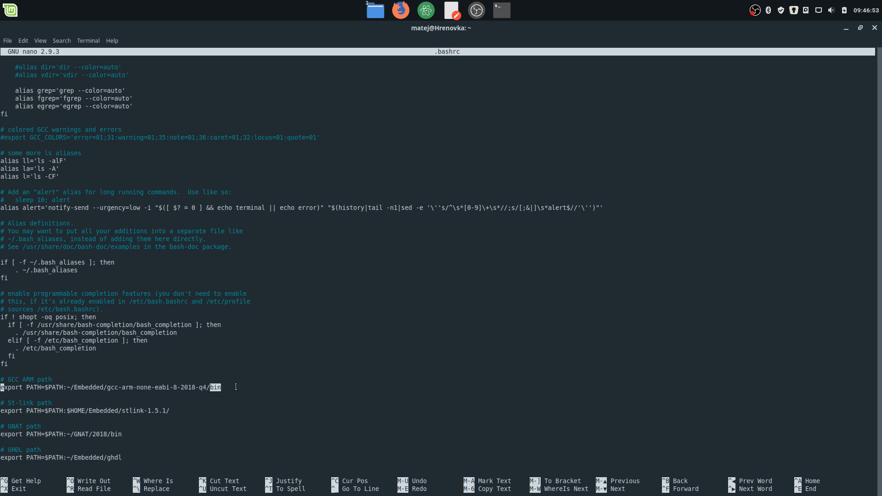
pyautogui.doubleClick(80, 388)
pyautogui.click(104, 388)
pyautogui.moveTo(104, 388); pyautogui.dragTo(75, 387)
pyautogui.moveTo(2, 412); pyautogui.dragTo(167, 411)
pyautogui.click(79, 411)
# Suspend and reopen .bashrc, remove the blank first line and exit nano to the save prompt.
pyautogui.hotkey('ctrl', 'z')
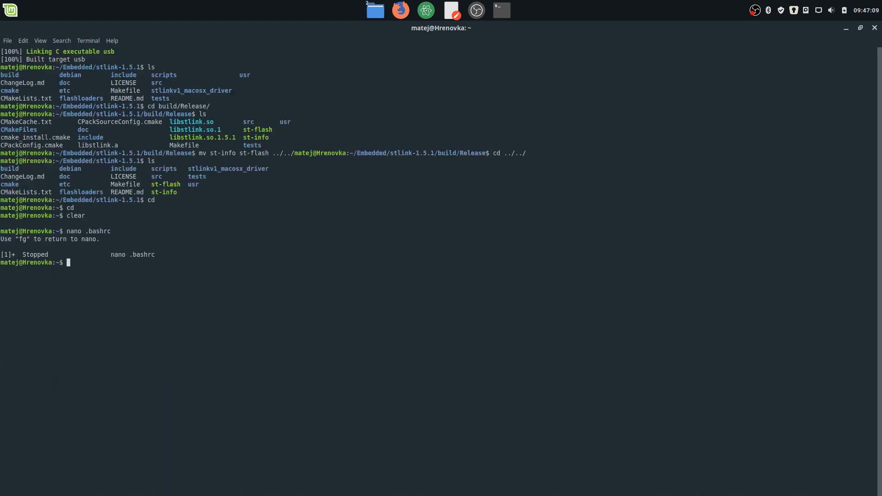
pyautogui.write('nano .bashrc')
pyautogui.press('Return')
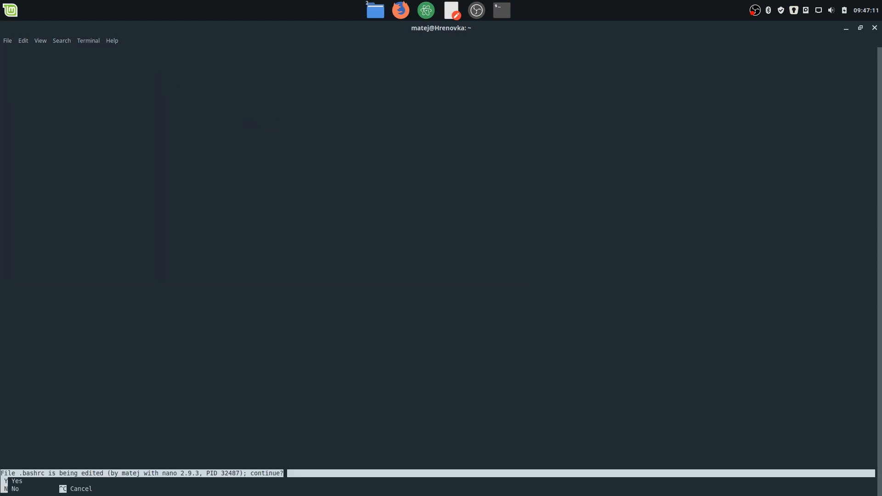
pyautogui.press('y')
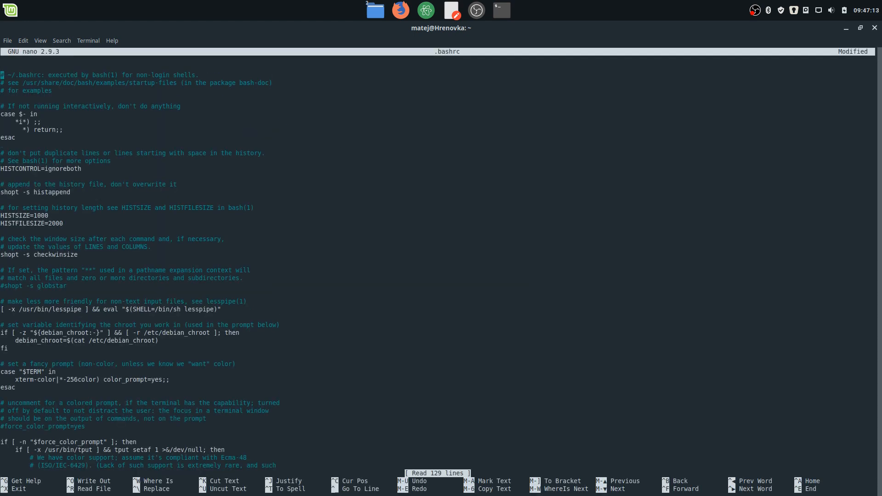
pyautogui.press('BackSpace')
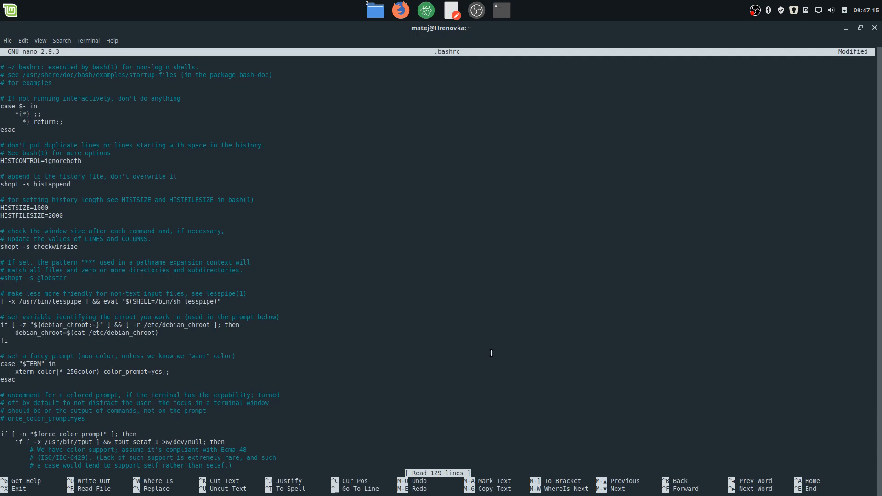
pyautogui.scroll(-10, 414, 310)
pyautogui.scroll(-10, 386, 297)
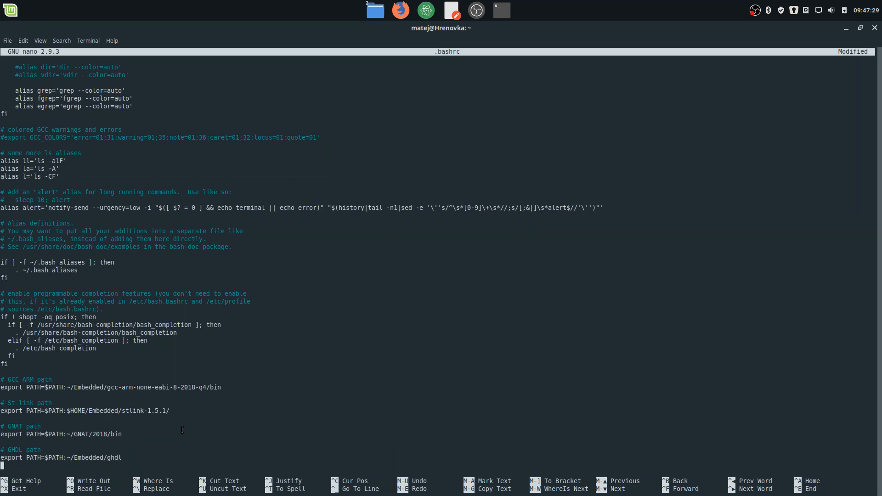
pyautogui.hotkey('ctrl', 'x')
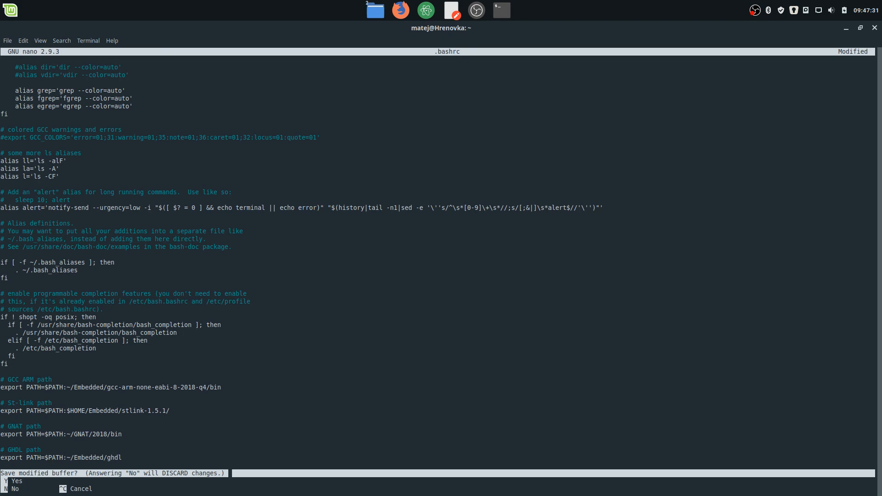
# Save .bashrc on exit and reload it with source .bashrc.
pyautogui.press('y')
pyautogui.press('Return')
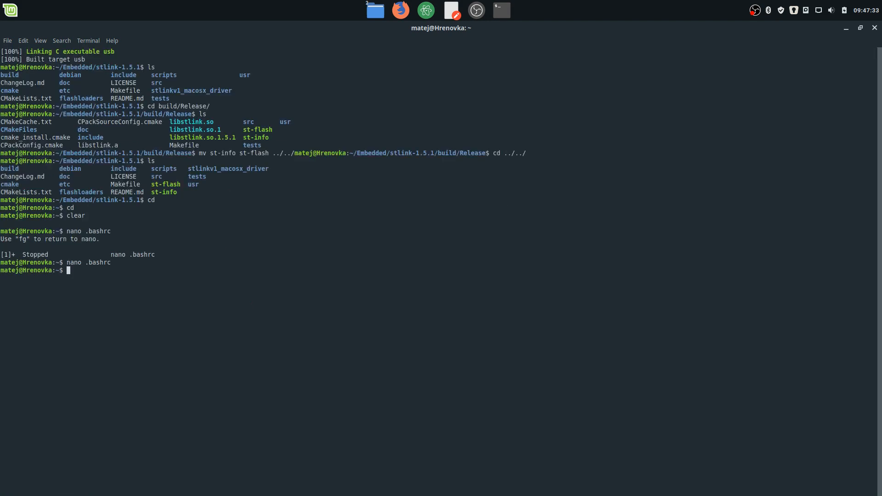
pyautogui.write('source ')
pyautogui.write('.basrhc')
pyautogui.press('BackSpace')
pyautogui.press('BackSpace')
pyautogui.press('BackSpace')
pyautogui.write('hrc')
pyautogui.press('Return')
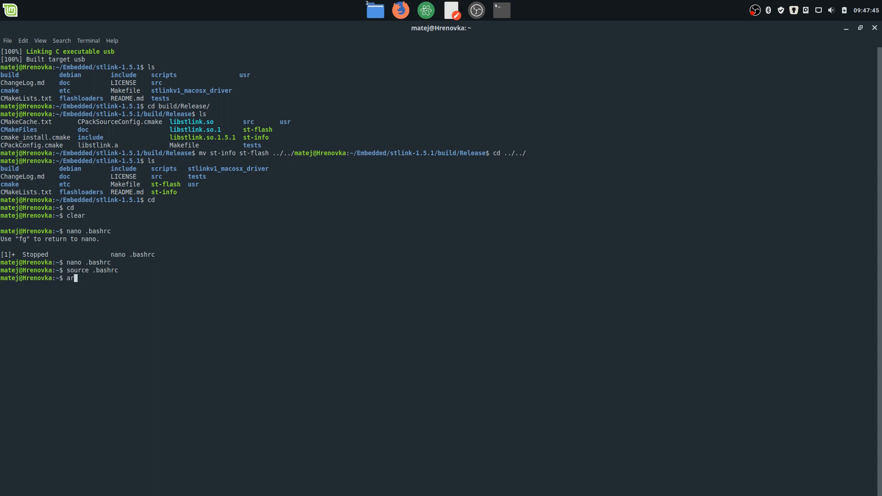
pyautogui.write('arm-none-eabi-ad')
# Confirm arm-none-eabi-gcc --version reports release 8-2018-q4-major.
pyautogui.press('Tab')
pyautogui.press('BackSpace')
pyautogui.press('BackSpace')
pyautogui.press('BackSpace')
pyautogui.write('gcc')
pyautogui.write(' --version')
pyautogui.press('Return')
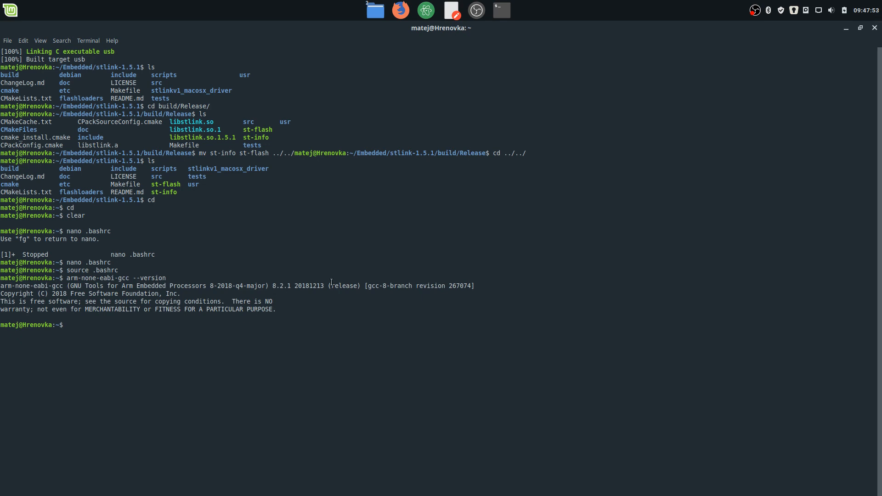
pyautogui.doubleClick(227, 286)
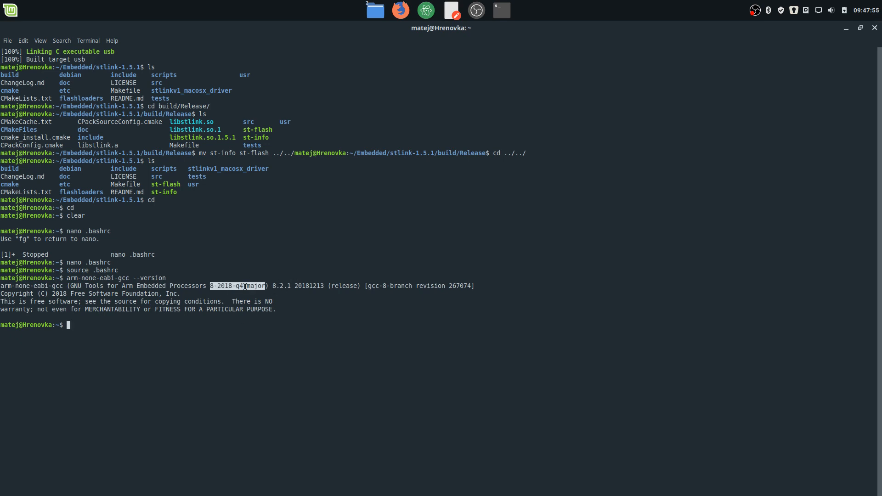
pyautogui.click(290, 324)
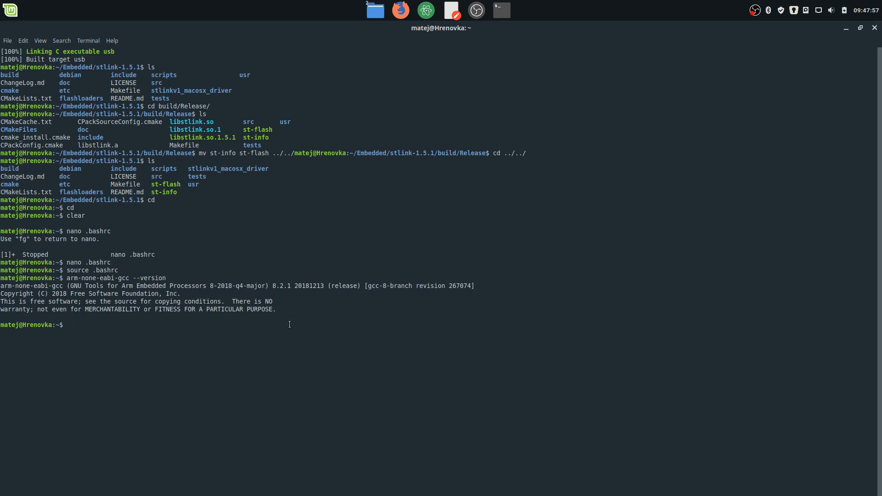
pyautogui.write('st-info')
pyautogui.write(' --verio')
# Confirm st-info --version reports v1.5.1.
pyautogui.press('BackSpace')
pyautogui.press('BackSpace')
pyautogui.write('sion')
pyautogui.press('Return')
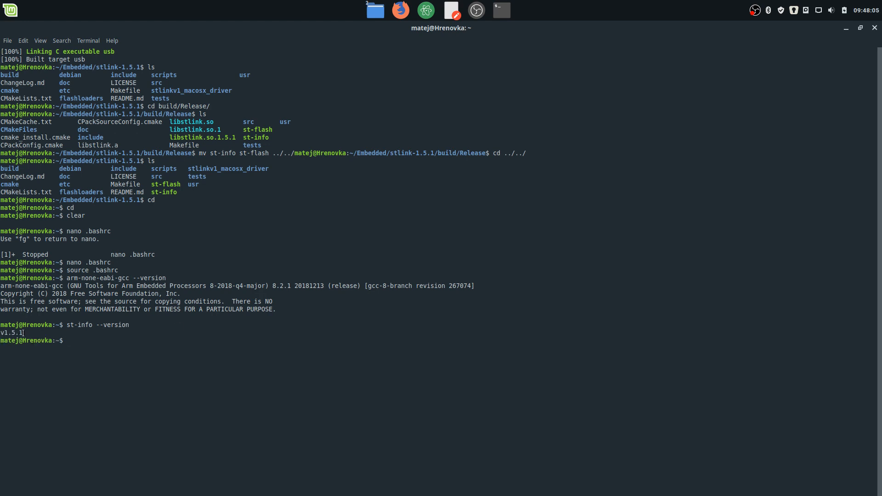
pyautogui.doubleClick(16, 332)
pyautogui.click(165, 358)
pyautogui.write('st-')
pyautogui.write('info')
# Probe with st-info --probe, finding one stlink programmer with an F4 device, then clear the screen.
pyautogui.press('Return')
pyautogui.press('Up')
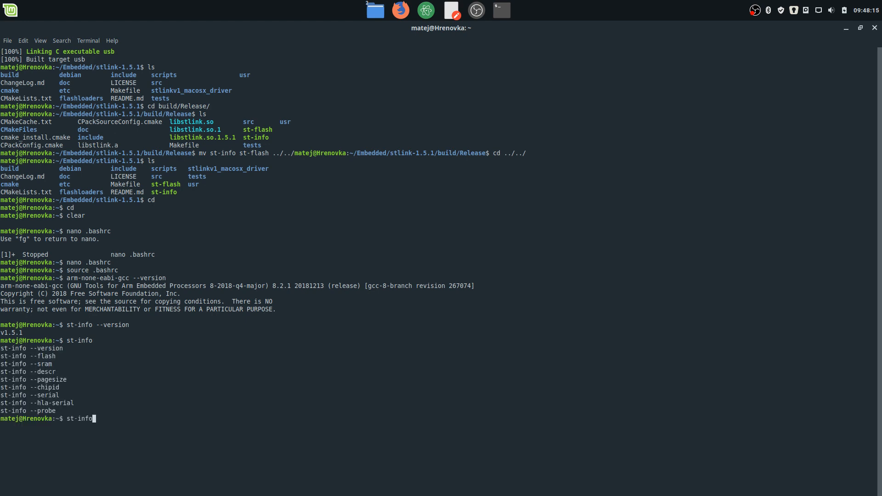
pyautogui.write('--probe')
pyautogui.press('Return')
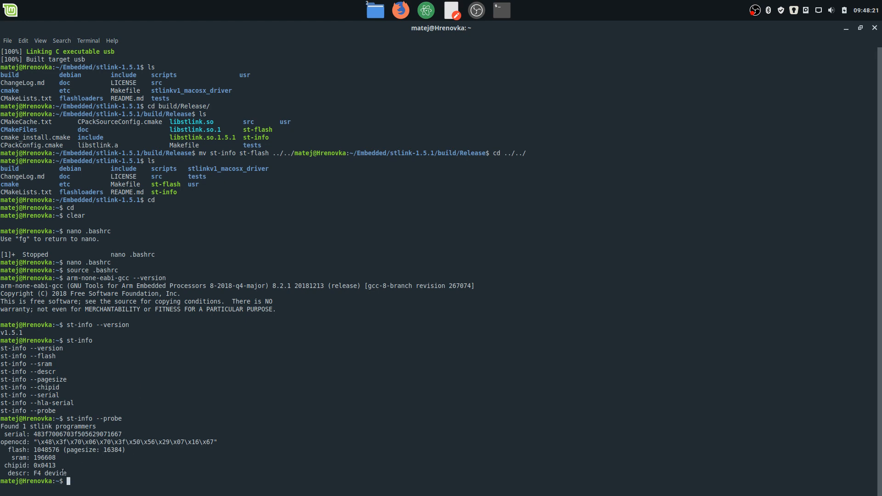
pyautogui.moveTo(67, 474); pyautogui.dragTo(35, 474)
pyautogui.click(88, 457)
pyautogui.write('clear')
pyautogui.press('Return')
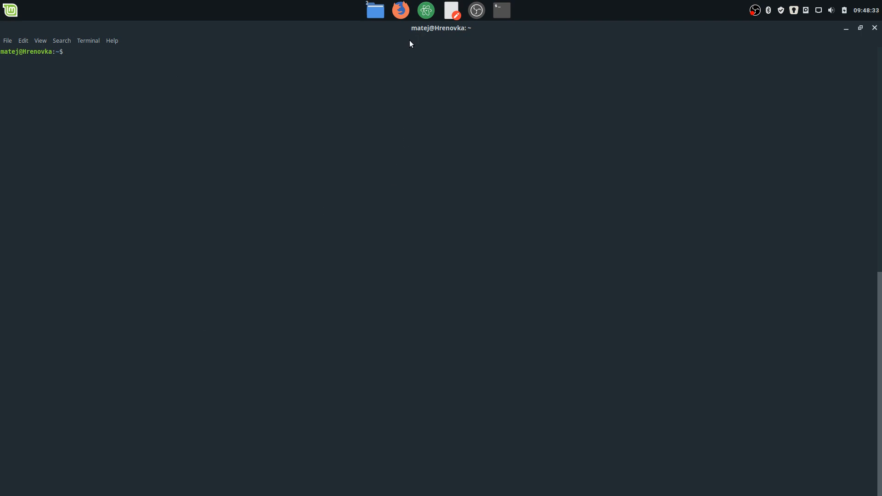
# Glance at the MEGA cloud drive tab in the browser and return to the terminal.
pyautogui.hotkey('alt', 'Tab')
pyautogui.click(435, 28)
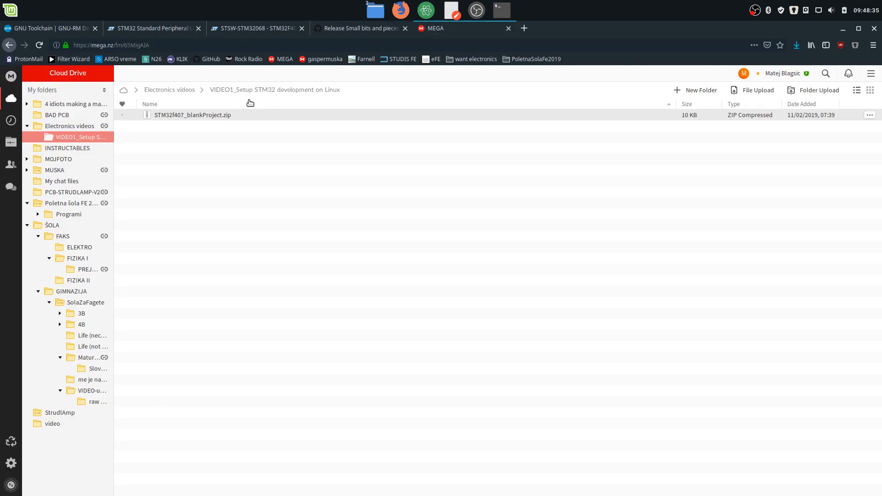
pyautogui.click(401, 9)
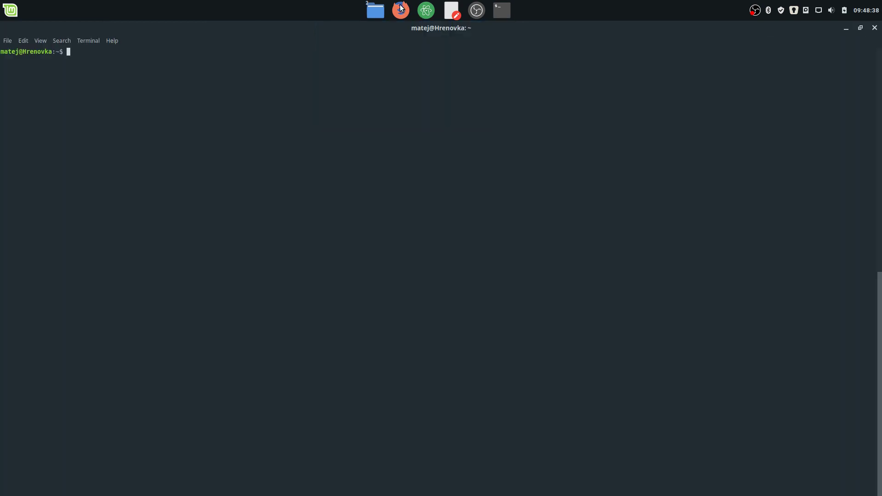
# Delete the test.bin, test.elf and test.hex build outputs from the test project folder.
pyautogui.click(374, 8)
pyautogui.click(469, 83)
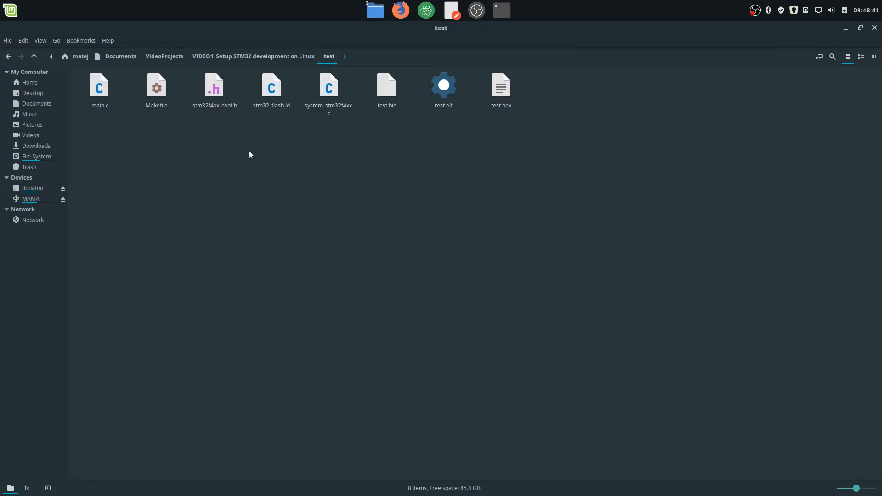
pyautogui.moveTo(532, 145); pyautogui.dragTo(376, 76)
pyautogui.press('Delete')
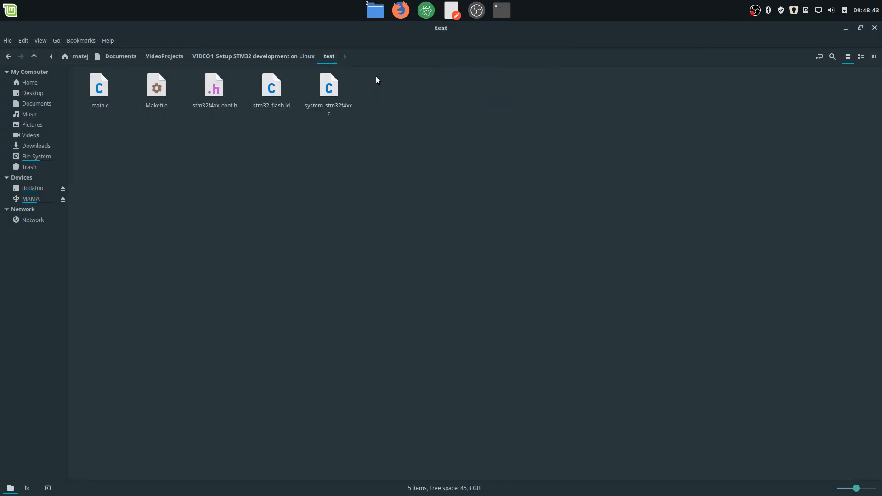
# Point out main.c, the Makefile, stm32f4xx_conf.h and the startup and support files.
pyautogui.moveTo(373, 158); pyautogui.dragTo(180, 128)
pyautogui.click(100, 93)
pyautogui.click(169, 93)
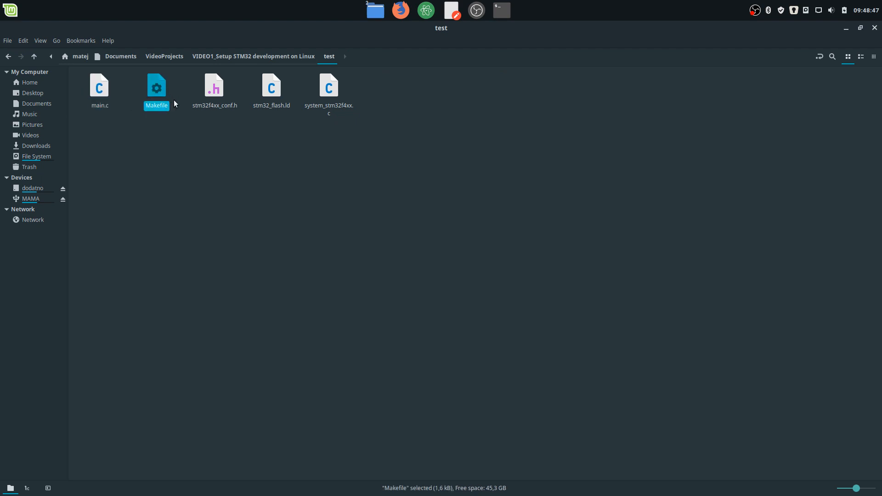
pyautogui.click(214, 93)
pyautogui.moveTo(227, 142); pyautogui.dragTo(341, 81)
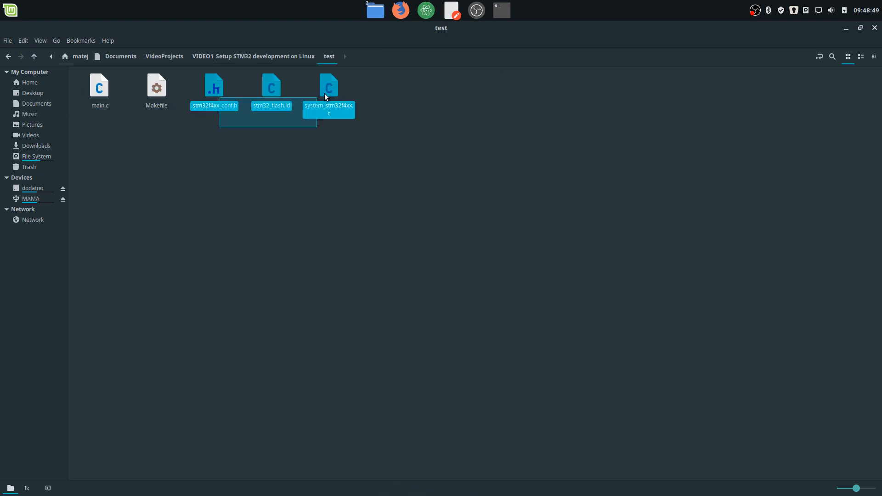
pyautogui.click(341, 153)
pyautogui.moveTo(351, 155); pyautogui.dragTo(236, 102)
pyautogui.click(300, 166)
pyautogui.moveTo(361, 164); pyautogui.dragTo(203, 74)
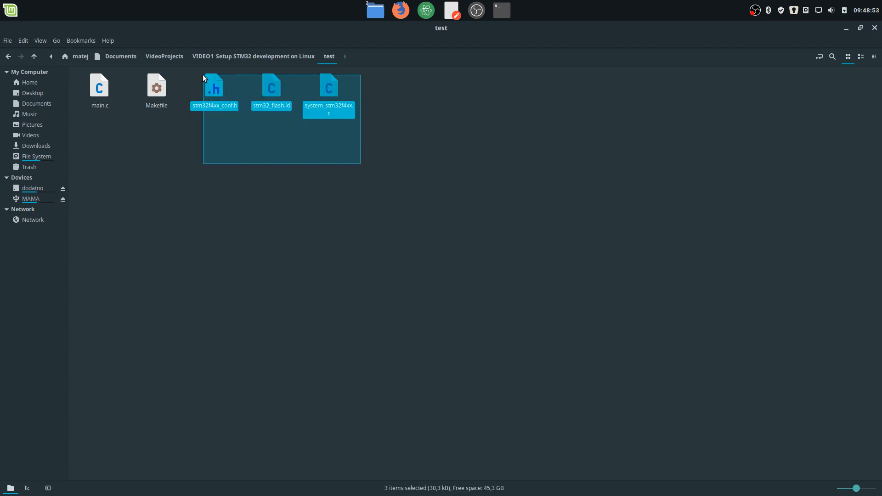
pyautogui.click(231, 137)
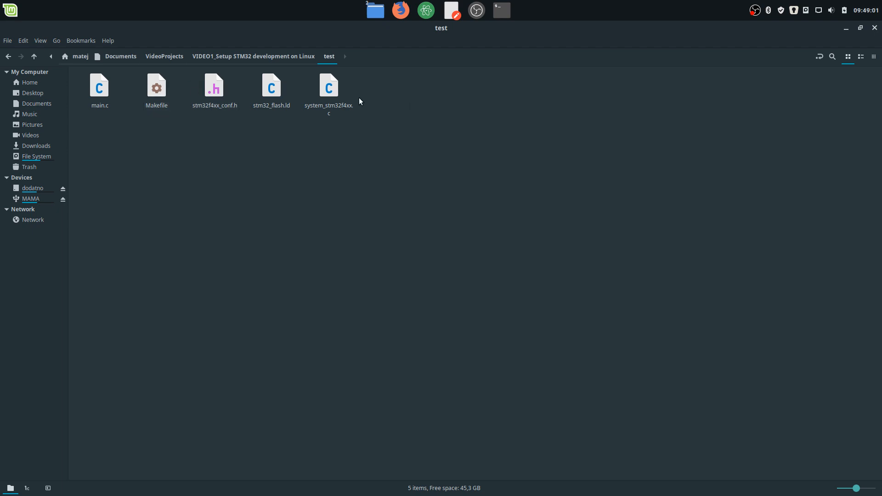
# Select main.c and the Makefile and bring them up in Atom.
pyautogui.moveTo(172, 134); pyautogui.dragTo(79, 80)
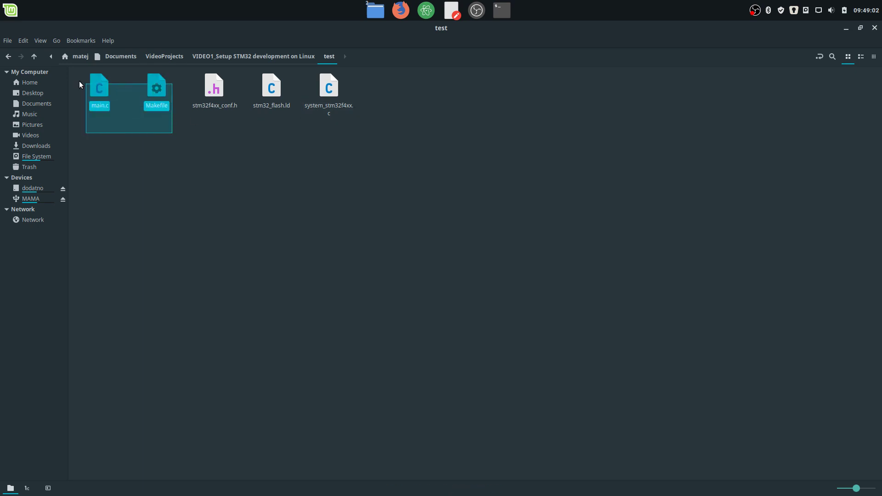
pyautogui.click(425, 10)
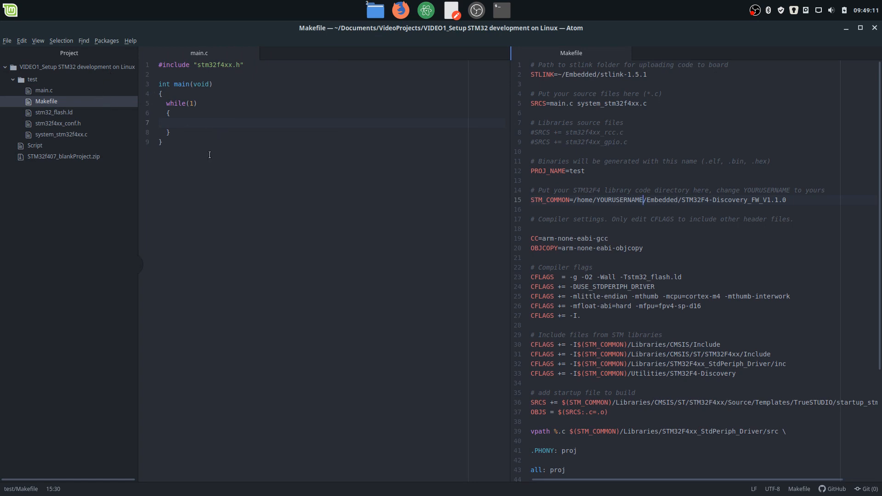
pyautogui.moveTo(200, 146)
pyautogui.mouseDown()
pyautogui.moveTo(137, 66)
pyautogui.moveTo(144, 61)
pyautogui.mouseUp()
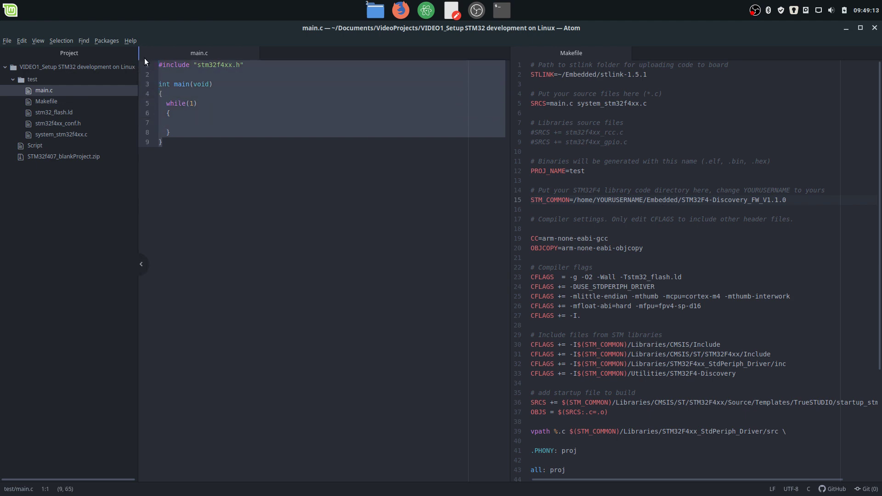
pyautogui.click(192, 142)
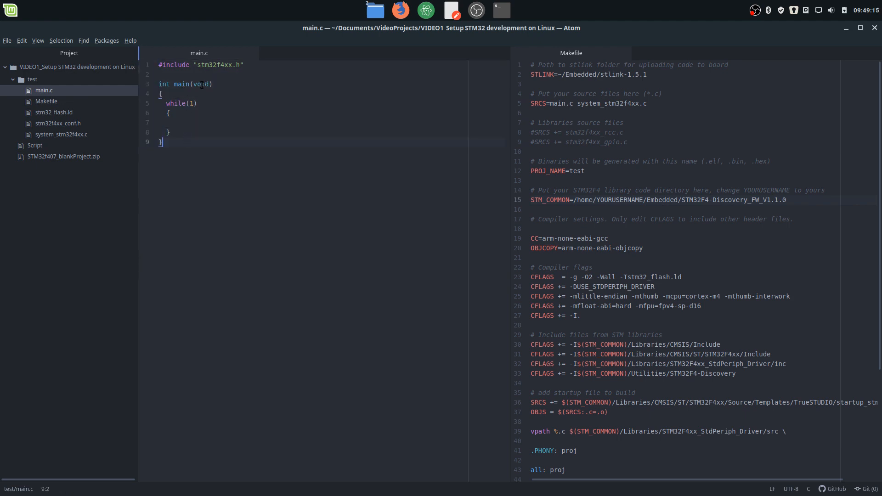
pyautogui.click(599, 94)
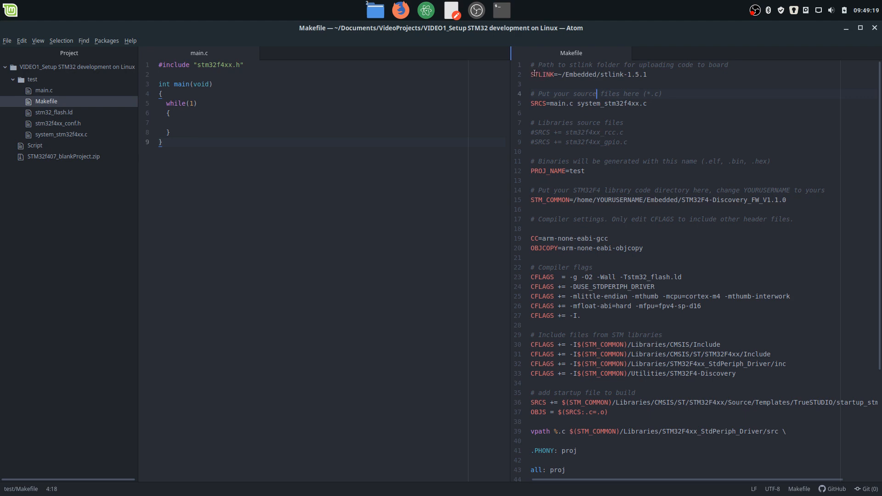
pyautogui.moveTo(531, 74); pyautogui.dragTo(654, 74)
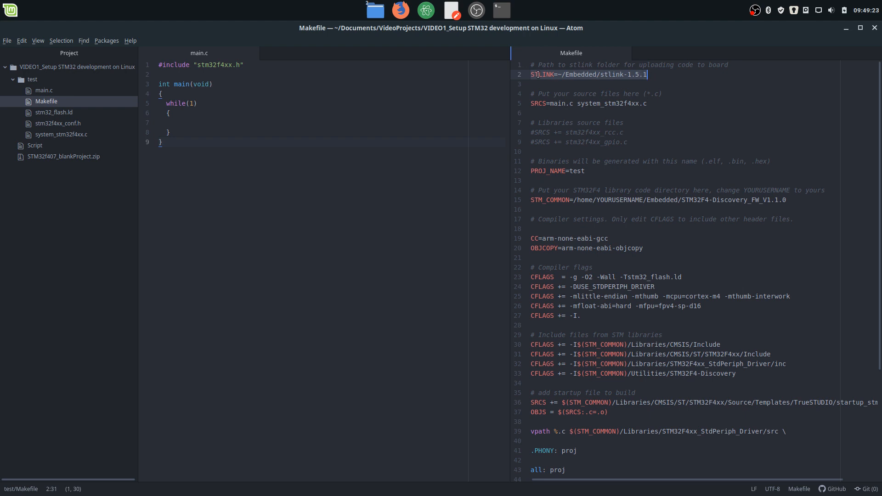
pyautogui.moveTo(648, 104); pyautogui.dragTo(523, 104)
pyautogui.click(561, 104)
pyautogui.doubleClick(606, 103)
pyautogui.click(649, 103)
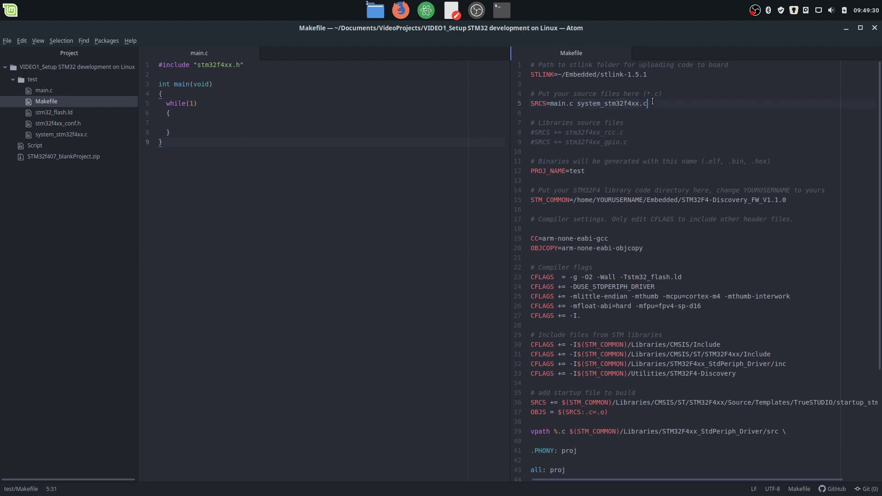
pyautogui.click(535, 132)
pyautogui.press('BackSpace')
pyautogui.click(536, 142)
pyautogui.press('BackSpace')
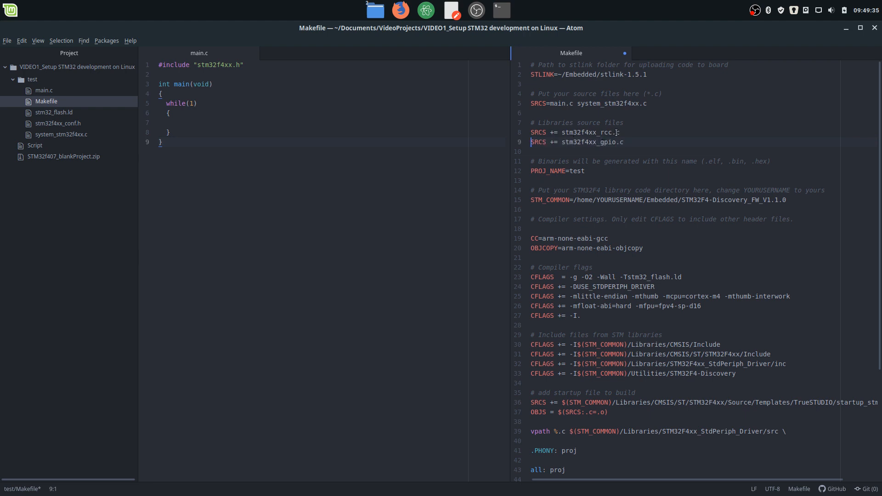
pyautogui.click(609, 143)
pyautogui.write('##')
pyautogui.hotkey('ctrl', 's')
pyautogui.scroll(-3, 555, 142)
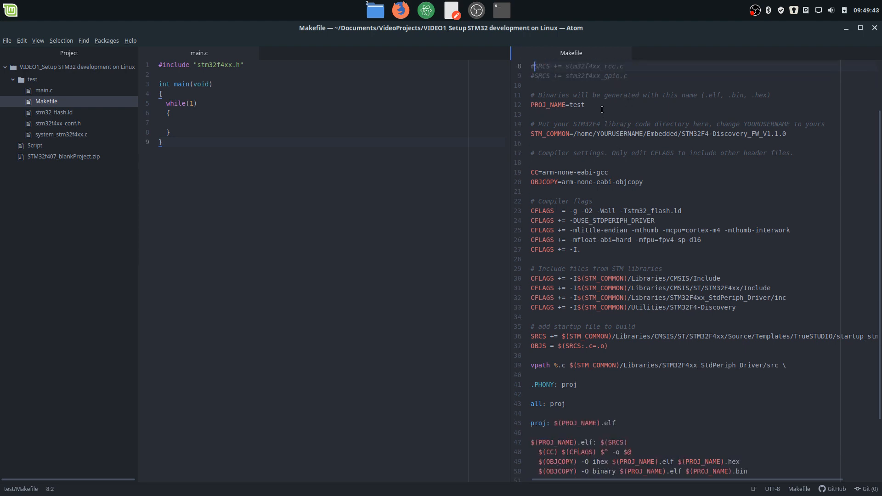
pyautogui.moveTo(576, 105)
pyautogui.mouseDown()
pyautogui.moveTo(585, 104)
pyautogui.moveTo(531, 105)
pyautogui.mouseUp()
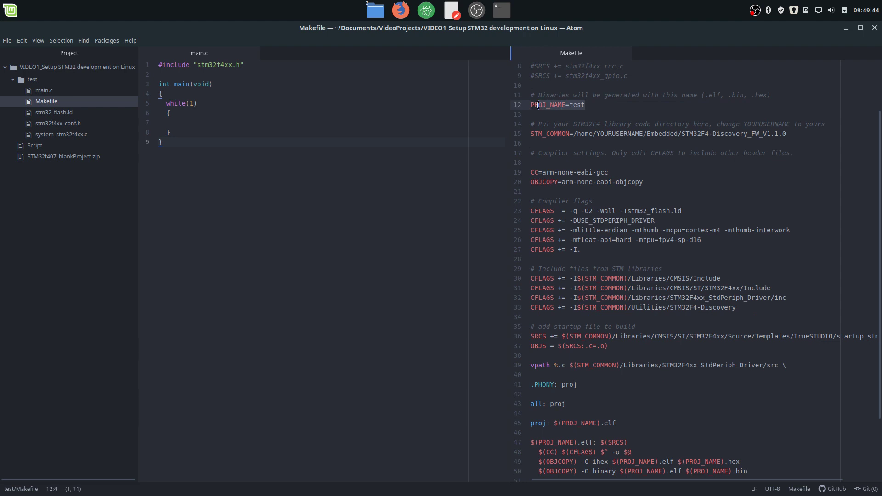
pyautogui.click(580, 105)
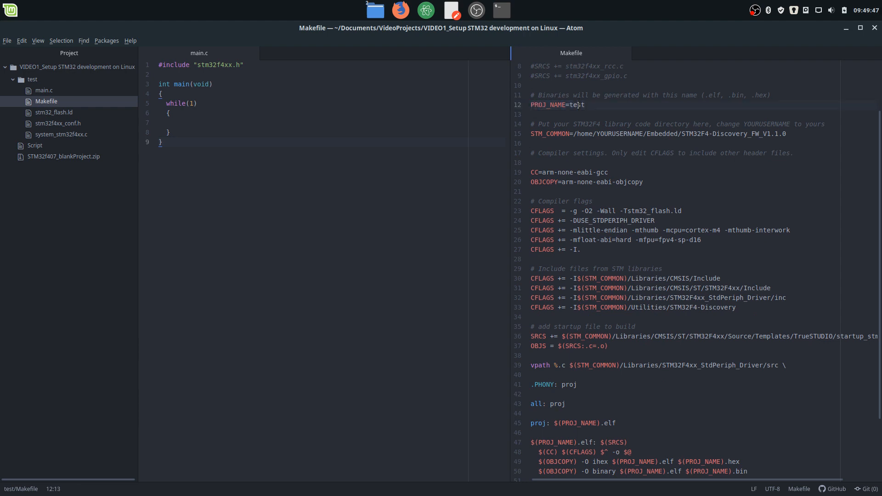
pyautogui.doubleClick(579, 105)
pyautogui.click(537, 134)
pyautogui.moveTo(531, 134); pyautogui.dragTo(786, 135)
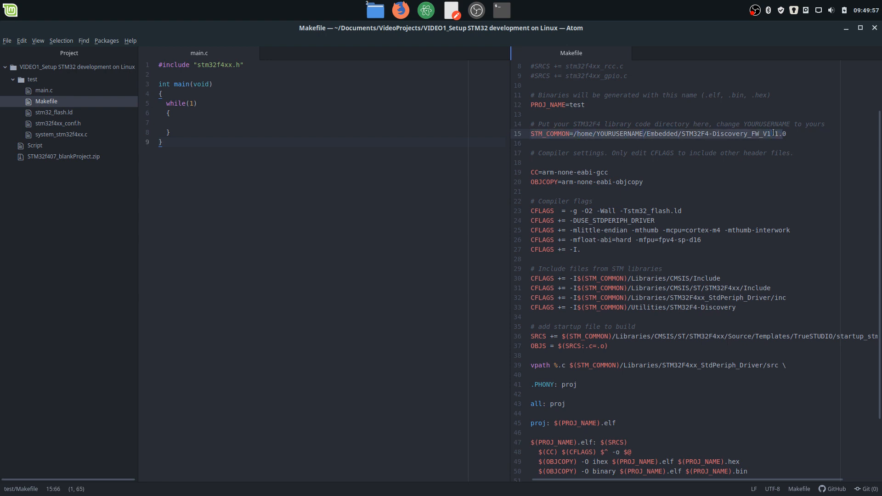
pyautogui.moveTo(683, 134); pyautogui.dragTo(732, 134)
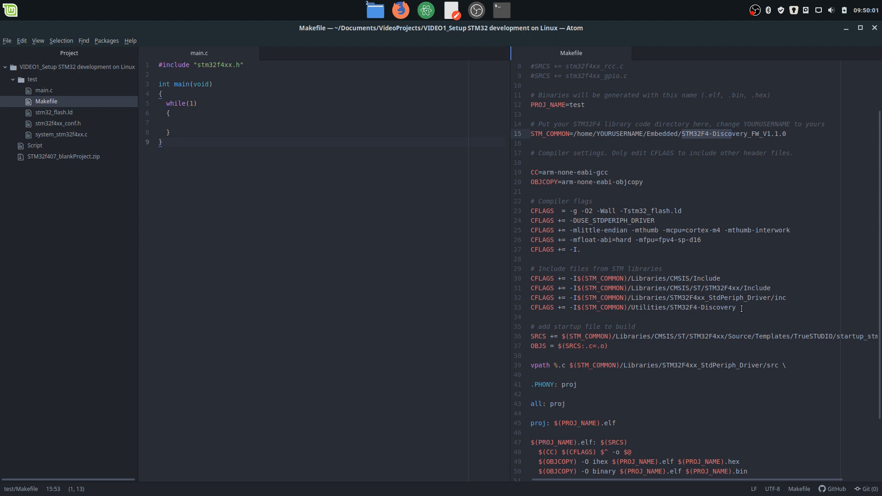
pyautogui.moveTo(739, 308); pyautogui.dragTo(583, 288)
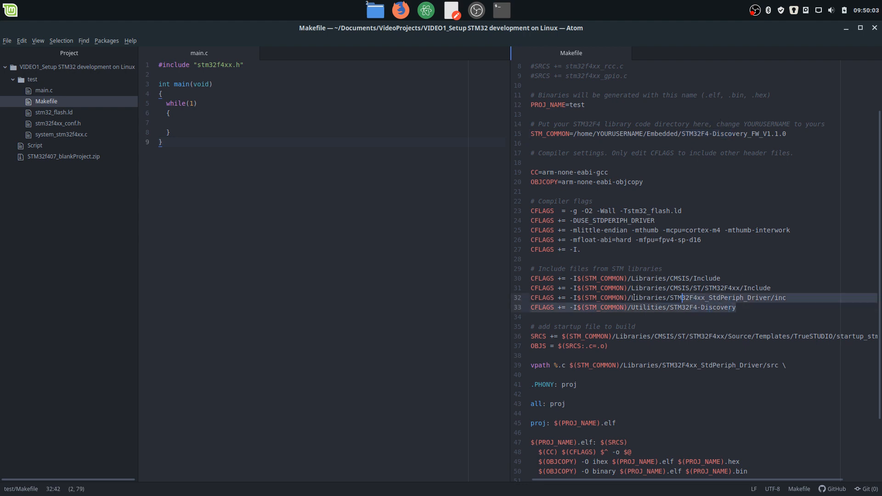
pyautogui.click(681, 134)
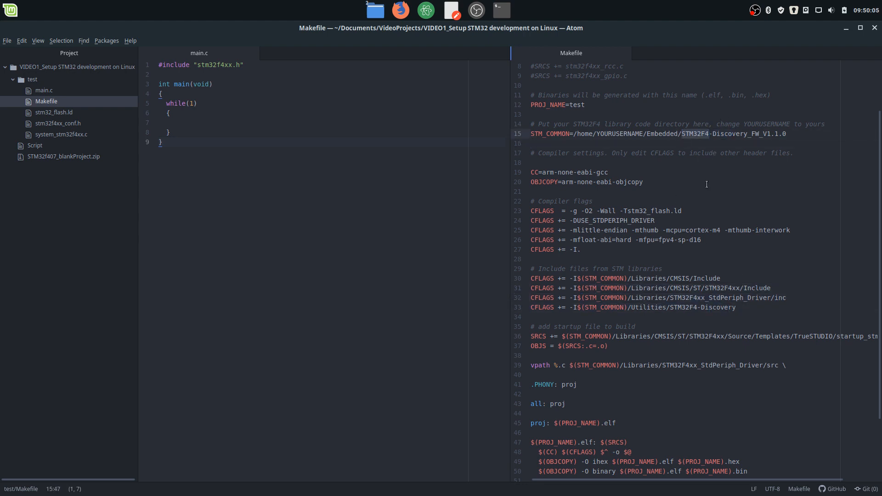
pyautogui.click(738, 307)
pyautogui.moveTo(738, 308); pyautogui.dragTo(524, 279)
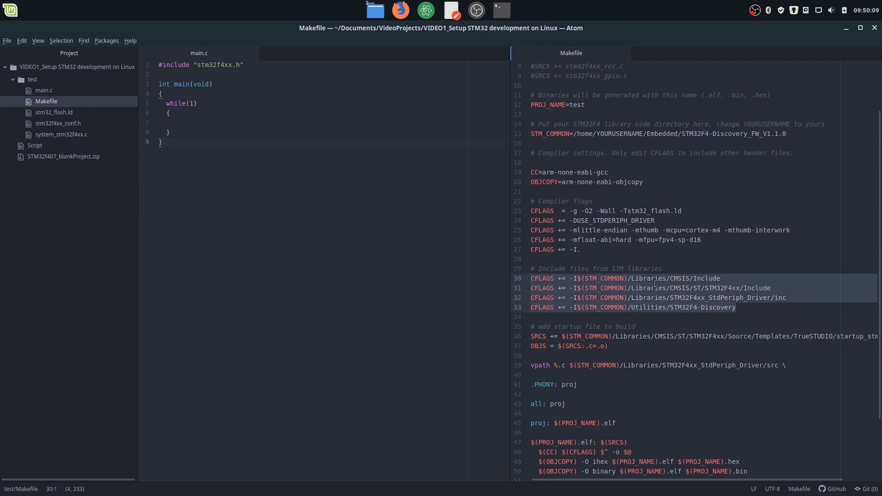
pyautogui.click(737, 308)
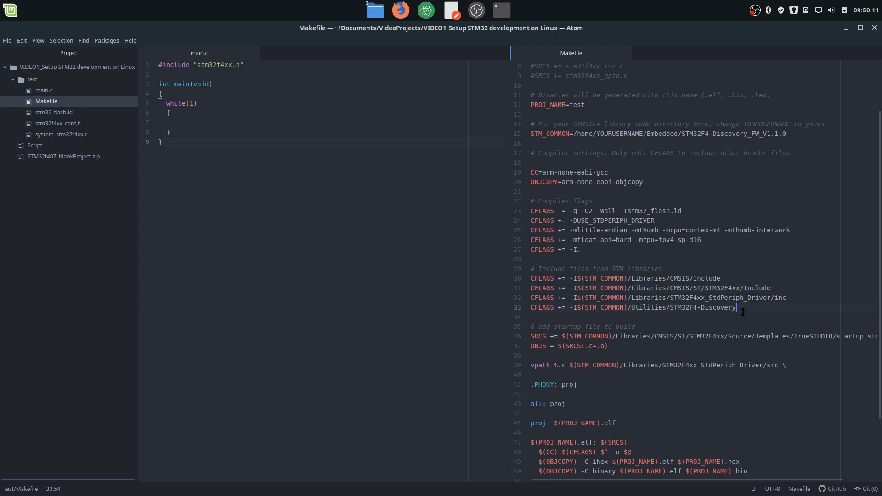
pyautogui.doubleClick(724, 133)
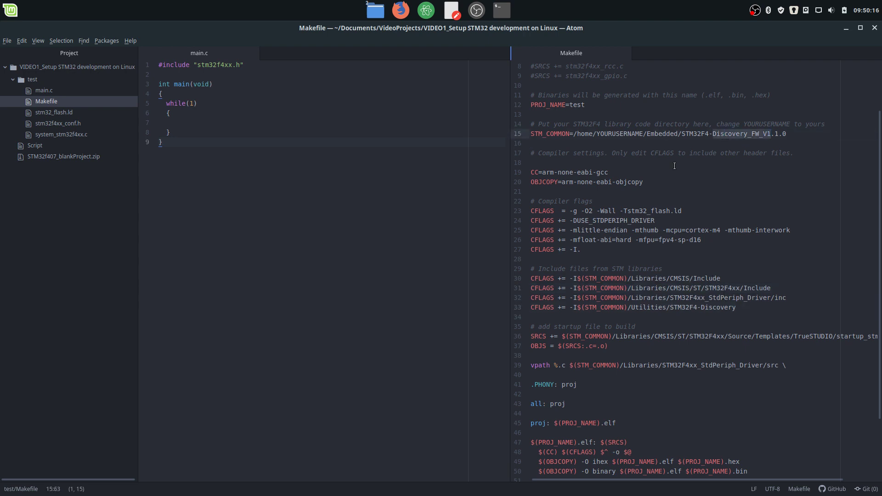
pyautogui.doubleClick(699, 134)
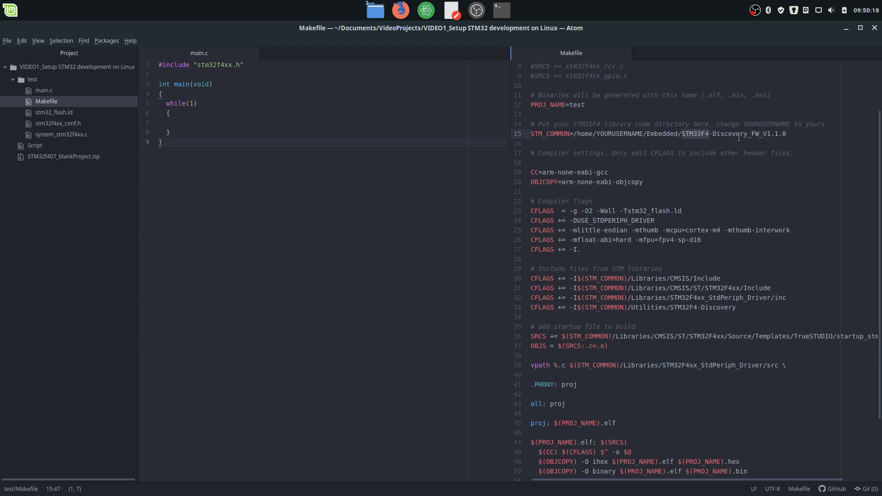
pyautogui.doubleClick(720, 308)
pyautogui.moveTo(721, 306); pyautogui.dragTo(703, 288)
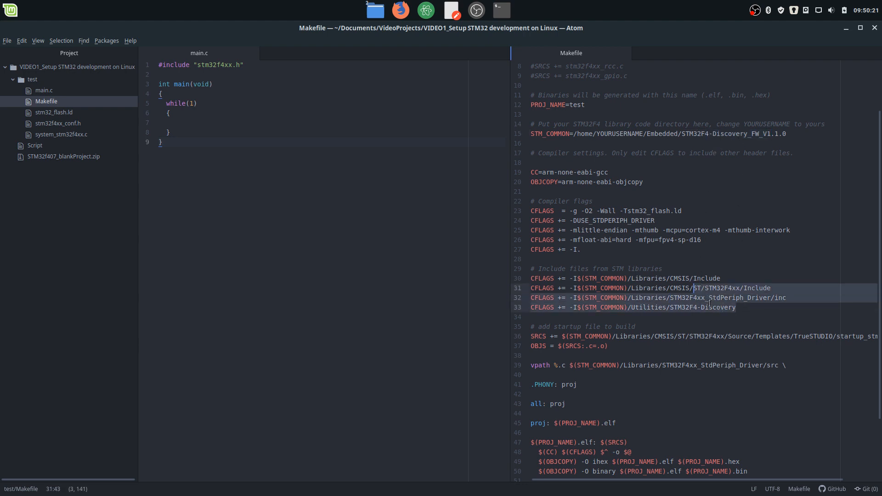
pyautogui.click(695, 308)
pyautogui.hotkey('shift', 'Left')
pyautogui.press('Left')
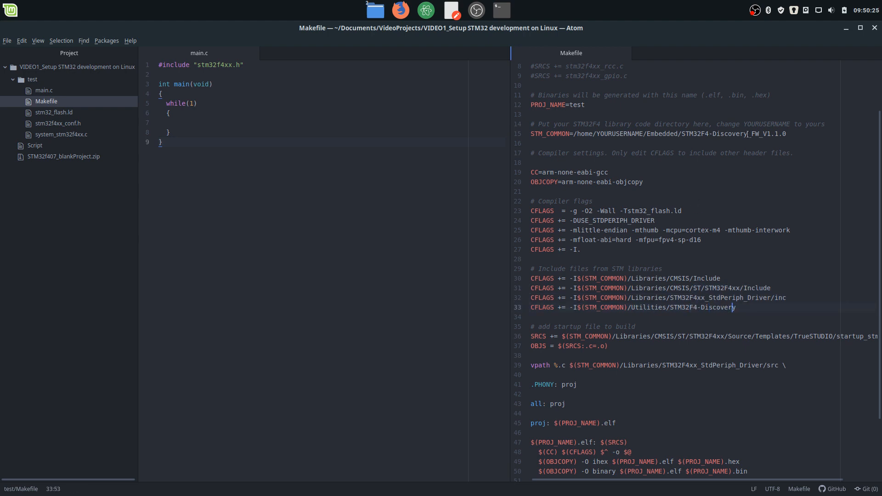
pyautogui.moveTo(787, 134)
pyautogui.mouseDown()
pyautogui.moveTo(535, 124)
pyautogui.moveTo(531, 133)
pyautogui.mouseUp()
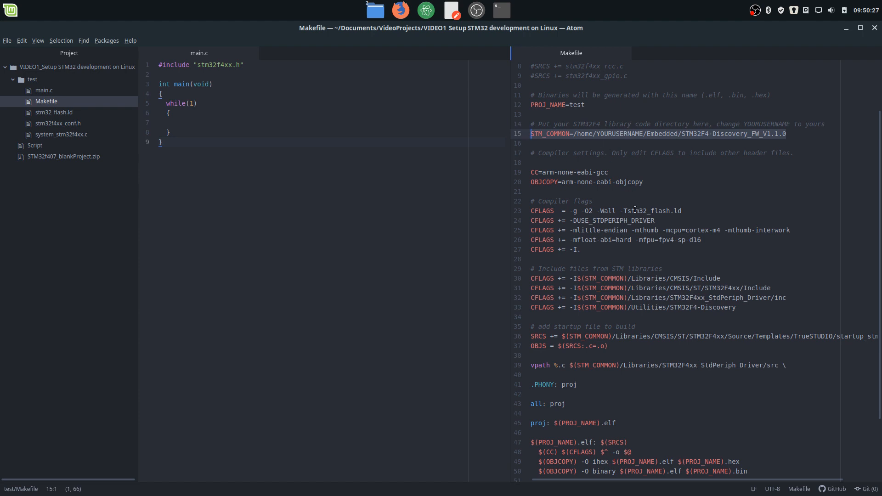
pyautogui.click(668, 278)
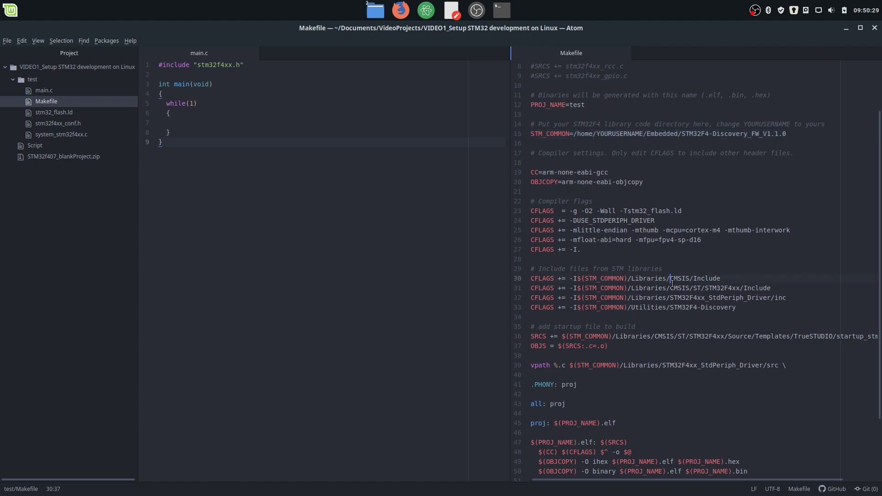
pyautogui.doubleClick(704, 279)
pyautogui.doubleClick(757, 289)
pyautogui.doubleClick(718, 307)
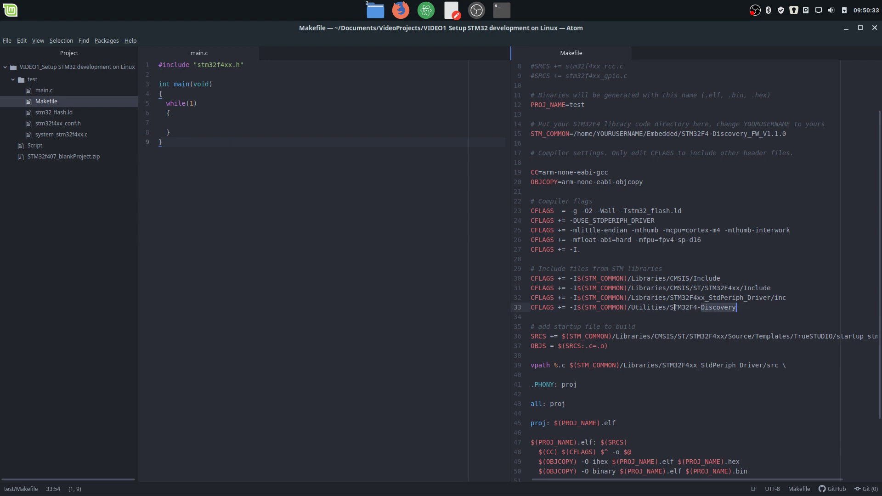
pyautogui.click(746, 309)
pyautogui.scroll(-3, 749, 308)
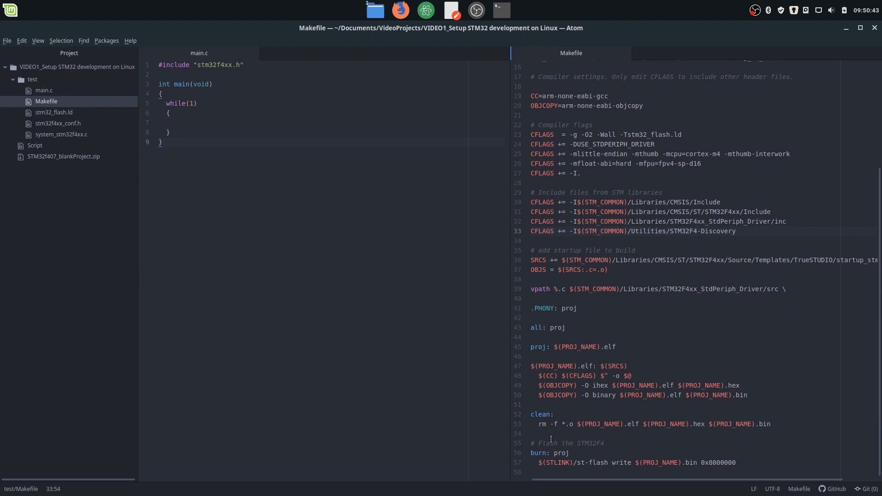
# Review the all, proj, clean and burn targets, including the clean rule's files and st-flash.
pyautogui.doubleClick(536, 329)
pyautogui.doubleClick(538, 347)
pyautogui.doubleClick(541, 414)
pyautogui.doubleClick(537, 453)
pyautogui.doubleClick(542, 414)
pyautogui.moveTo(563, 424); pyautogui.dragTo(685, 424)
pyautogui.click(541, 454)
pyautogui.moveTo(578, 463); pyautogui.dragTo(608, 464)
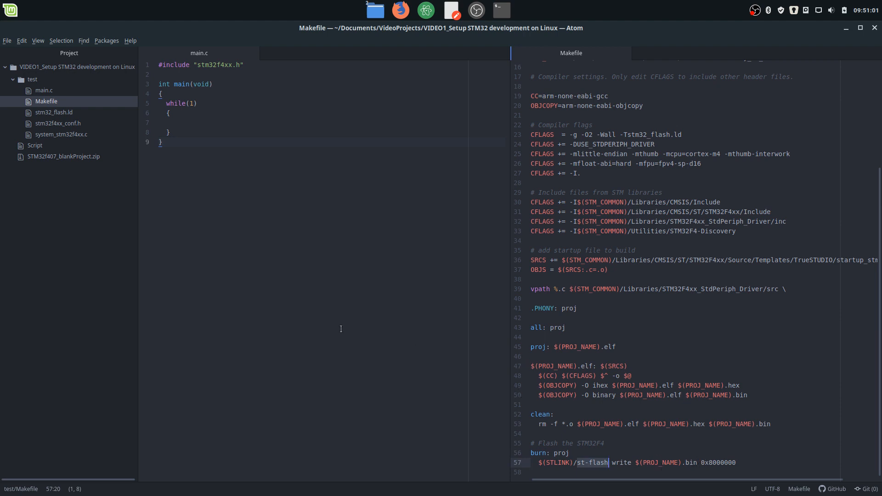
pyautogui.click(653, 355)
pyautogui.scroll(5, 653, 356)
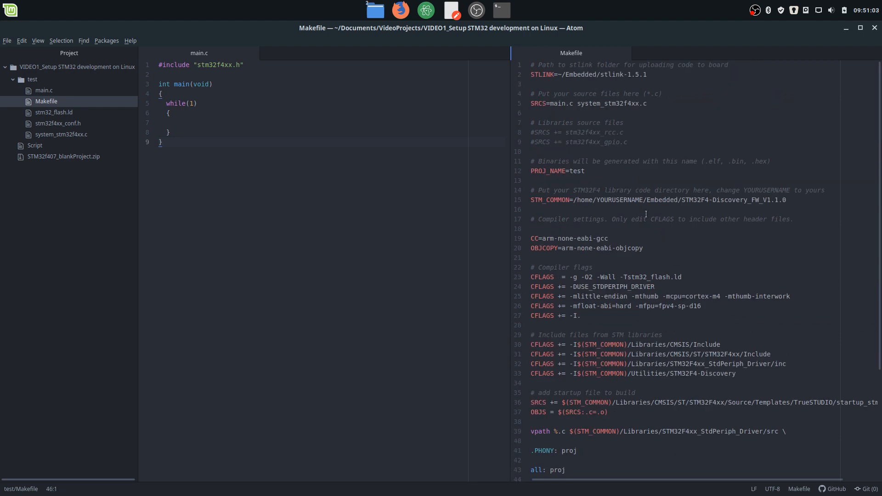
# Replace YOURUSERNAME on line 15 of STM_COMMON with your username and save the Makefile.
pyautogui.doubleClick(629, 200)
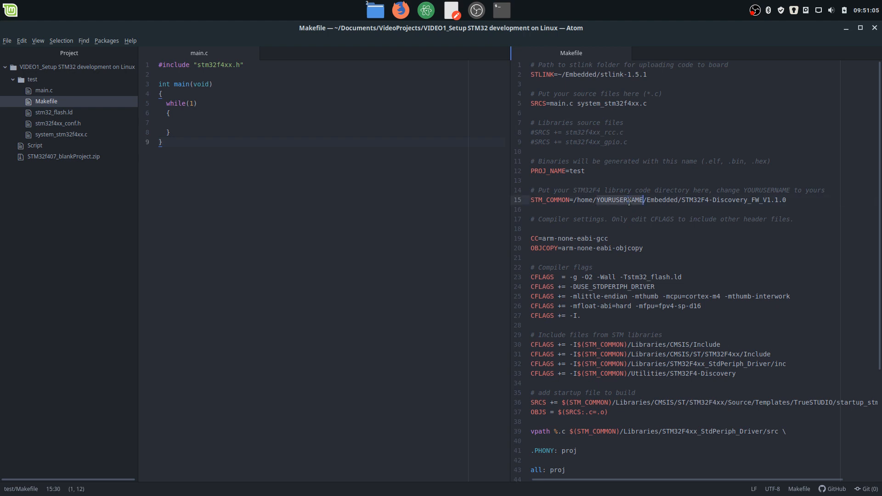
pyautogui.write('matej')
pyautogui.hotkey('ctrl', 's')
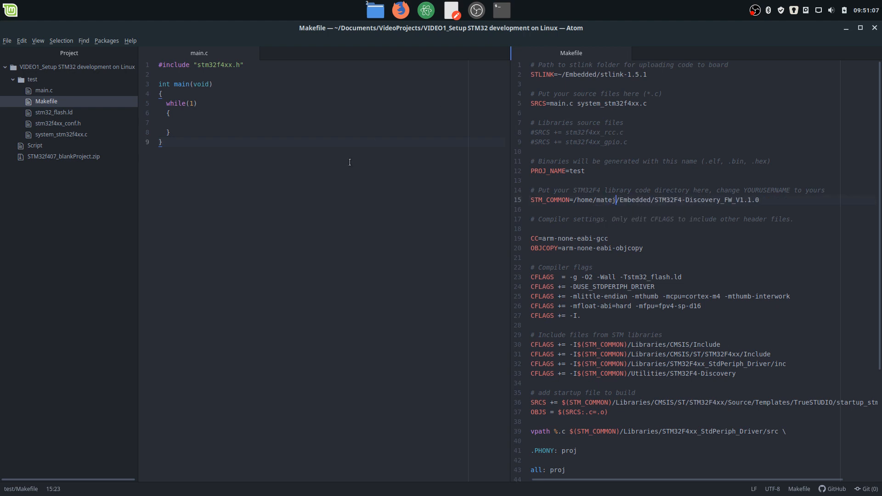
# Launch a terminal in the test folder from Nemo and run make to build the project.
pyautogui.click(375, 11)
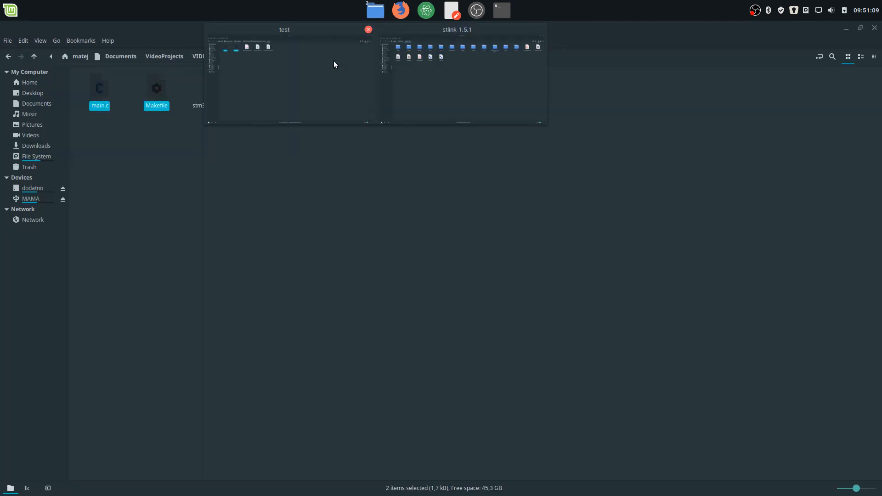
pyautogui.click(333, 61)
pyautogui.rightClick(328, 167)
pyautogui.click(359, 200)
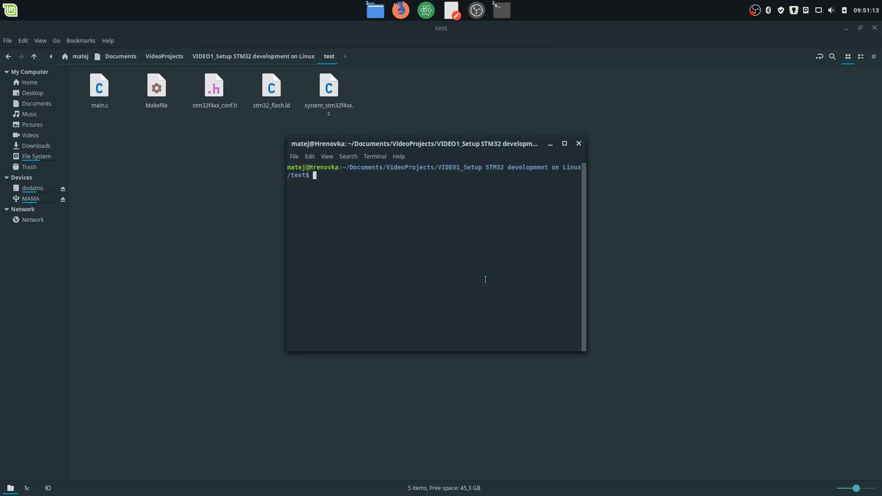
pyautogui.write('make')
pyautogui.press('Return')
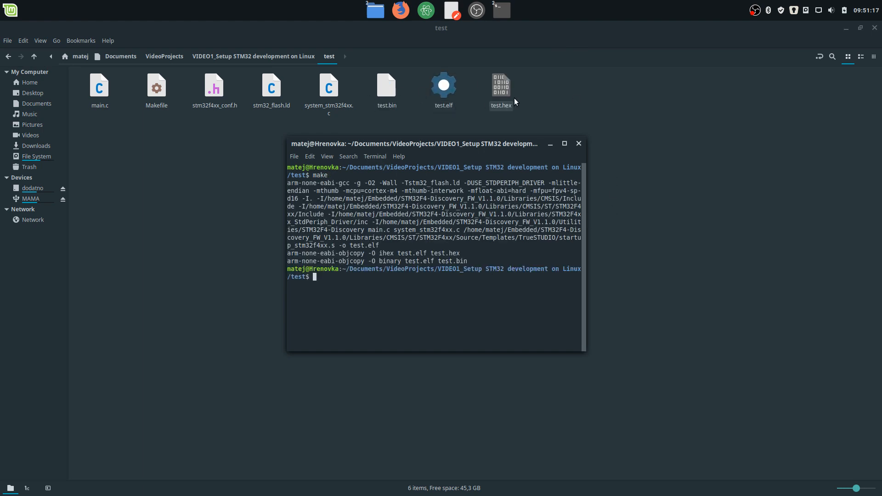
# Confirm the build output lists test.elf, test.hex and test.bin.
pyautogui.doubleClick(446, 254)
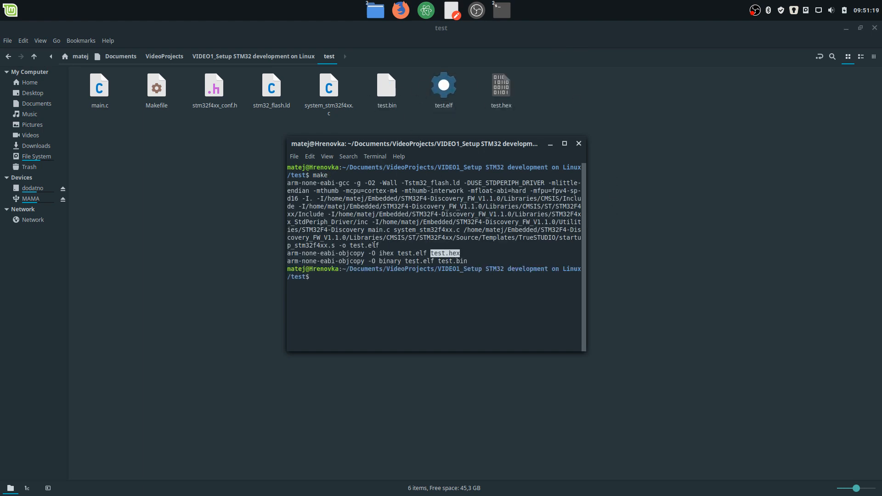
pyautogui.doubleClick(365, 245)
pyautogui.doubleClick(452, 261)
pyautogui.click(454, 281)
pyautogui.write('make burn')
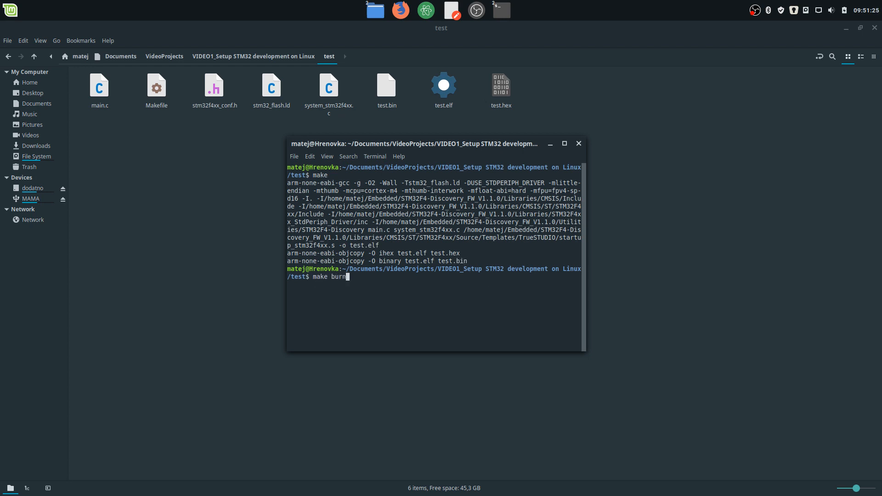
# Run make burn so st-flash writes test.bin to the board and reports it verified.
pyautogui.press('Return')
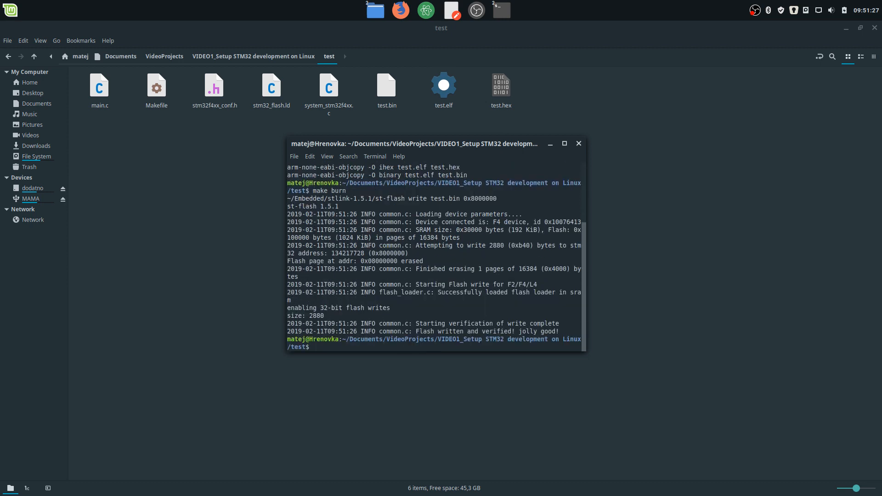
pyautogui.moveTo(416, 331); pyautogui.dragTo(561, 331)
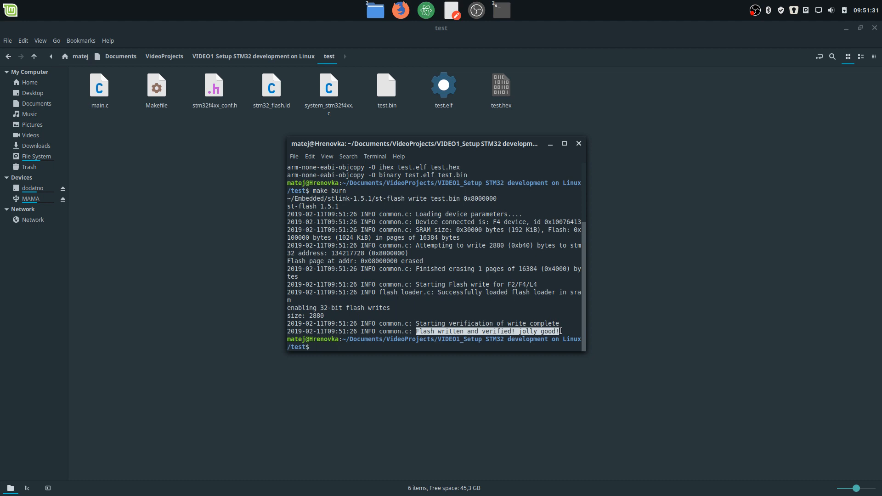
pyautogui.click(522, 298)
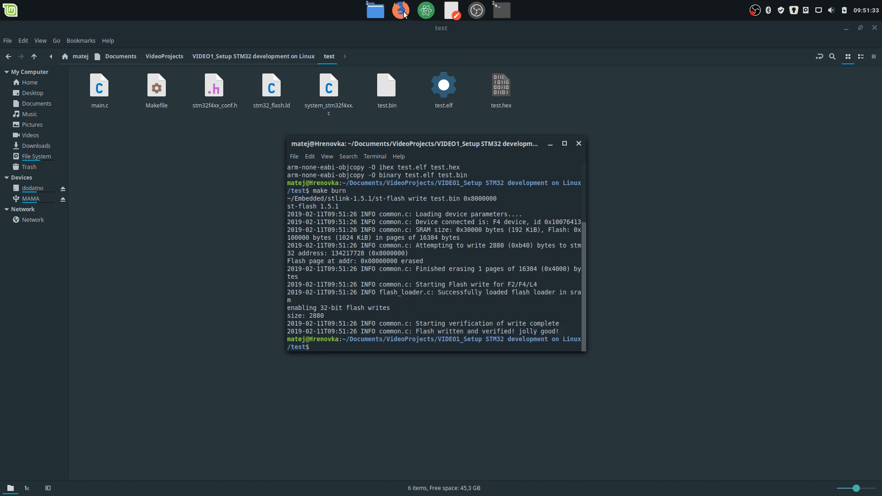
# Back in Atom, review main.c's empty infinite while loop with the build outputs in the tree.
pyautogui.click(426, 10)
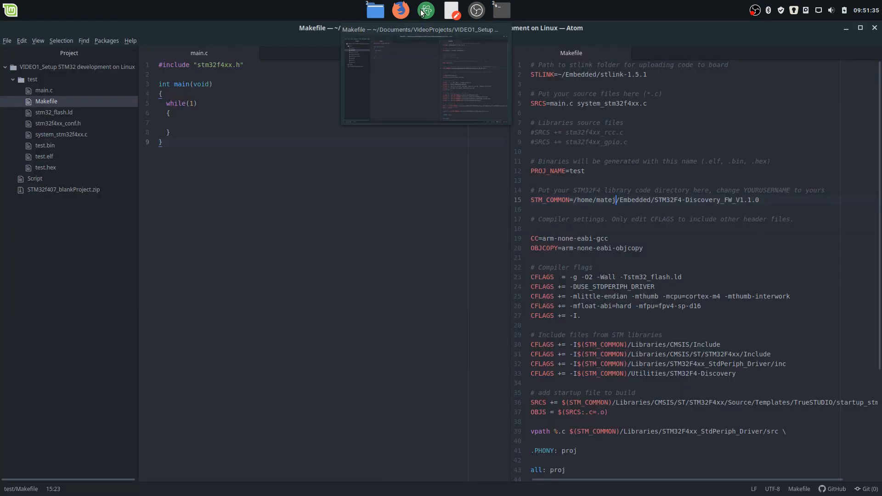
pyautogui.moveTo(193, 134); pyautogui.dragTo(147, 102)
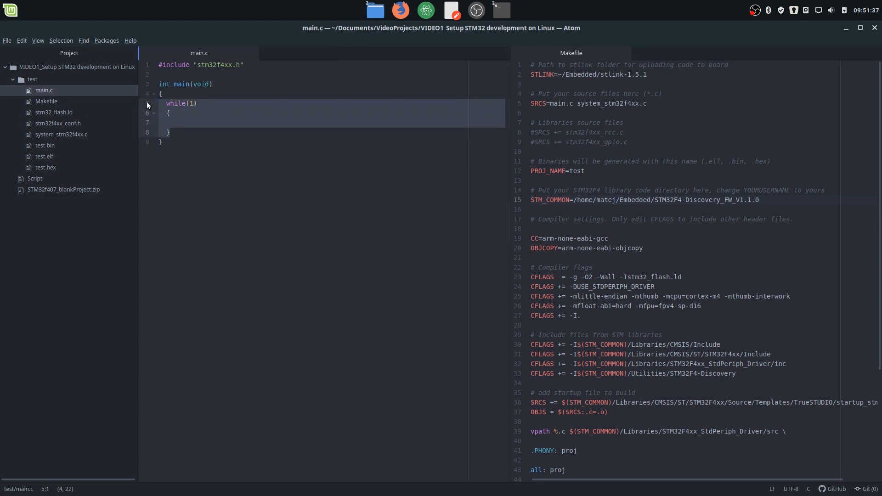
pyautogui.click(225, 131)
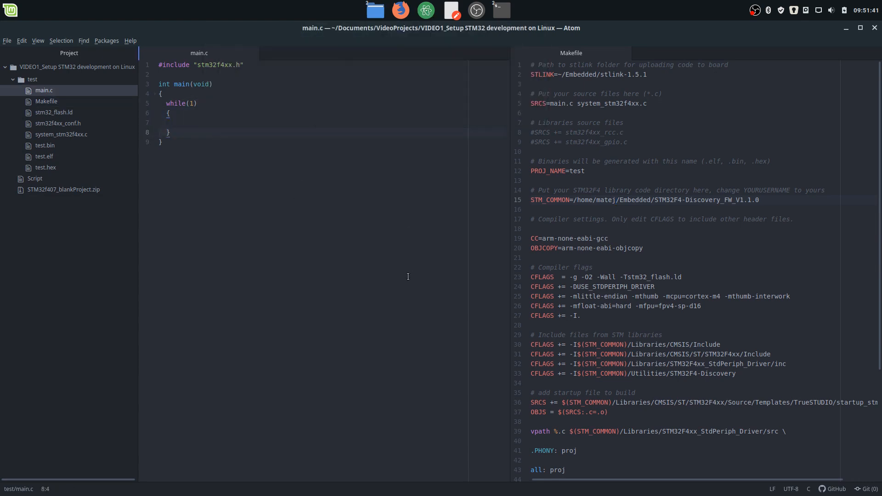
pyautogui.click(291, 209)
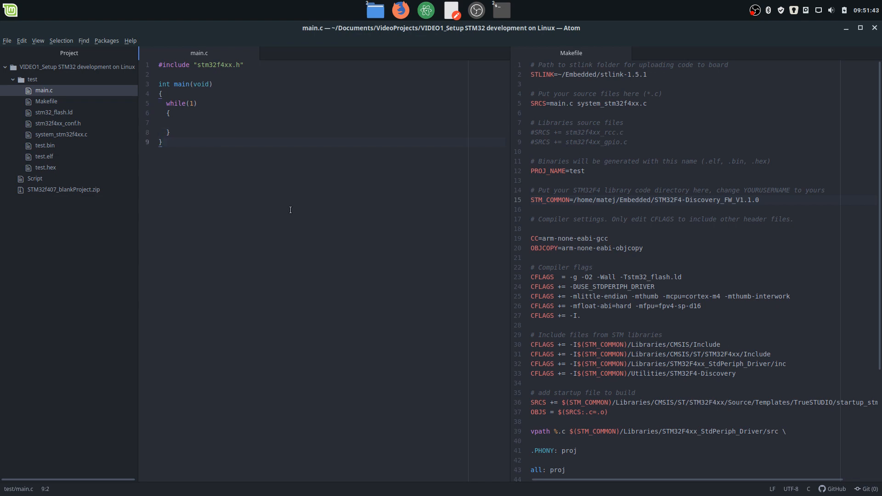